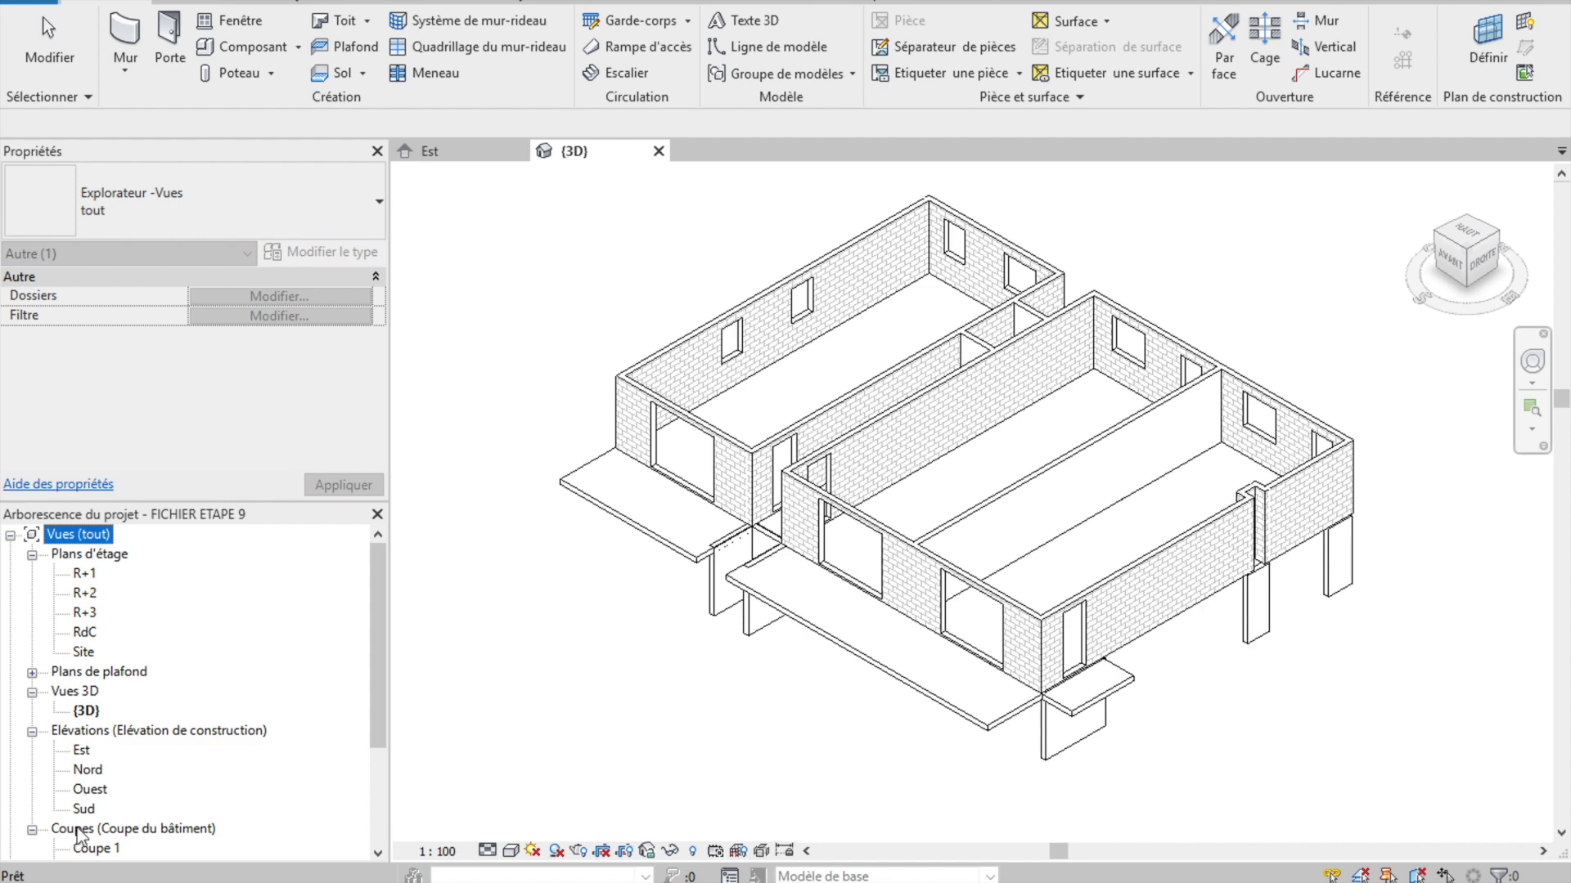
- Open the Est elevation and check the top and base level constraints of the brick wall on R+1
{"action": "double_click", "coordinate": [82, 750]}
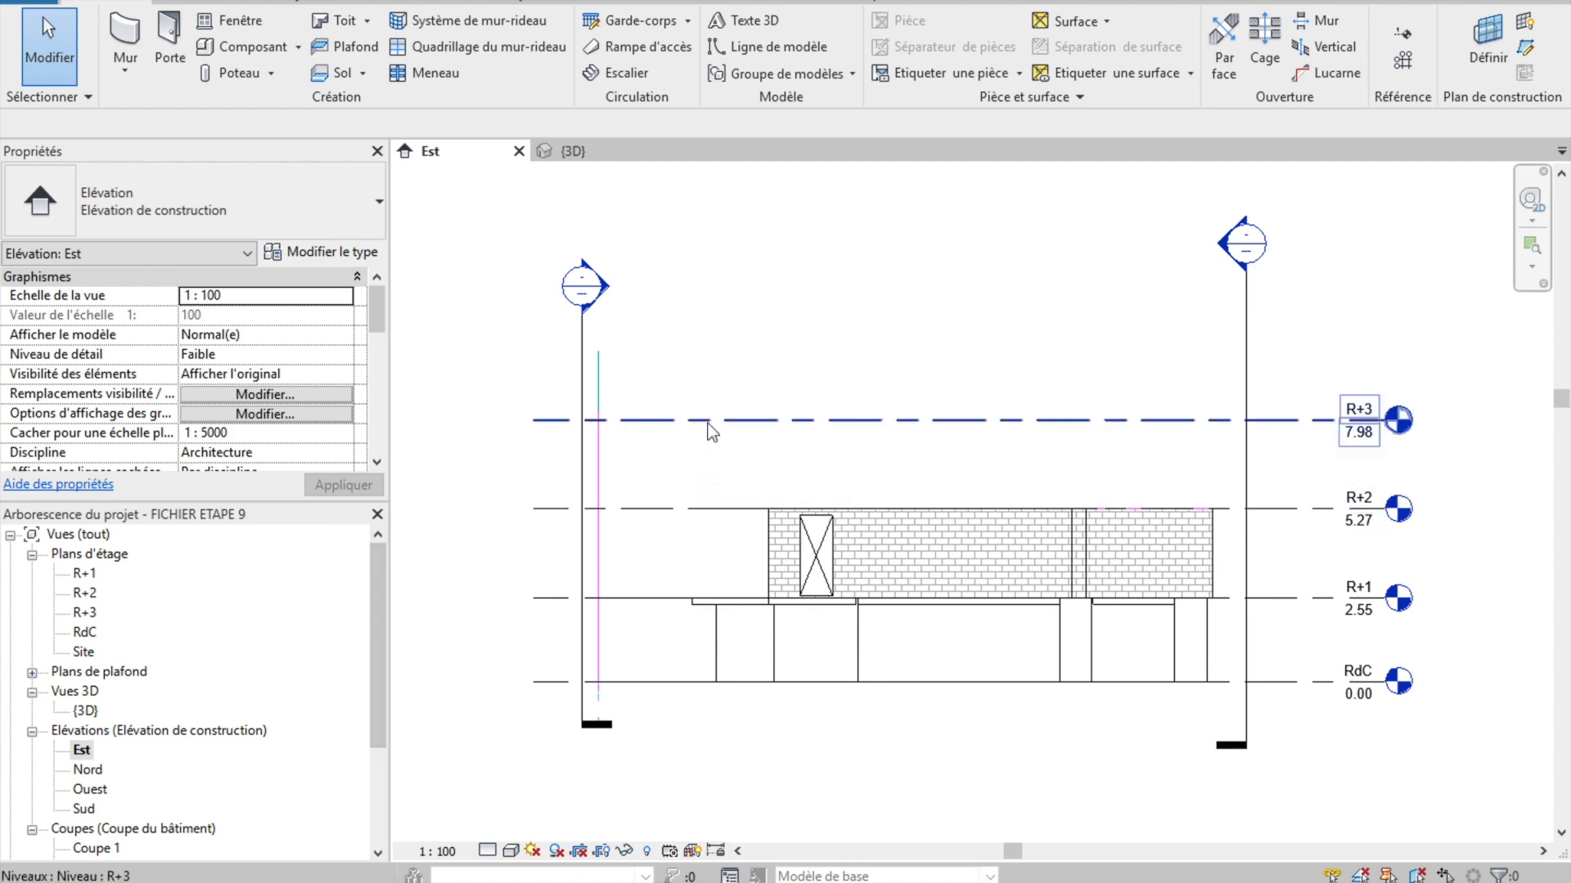
{"action": "left_click", "coordinate": [916, 552]}
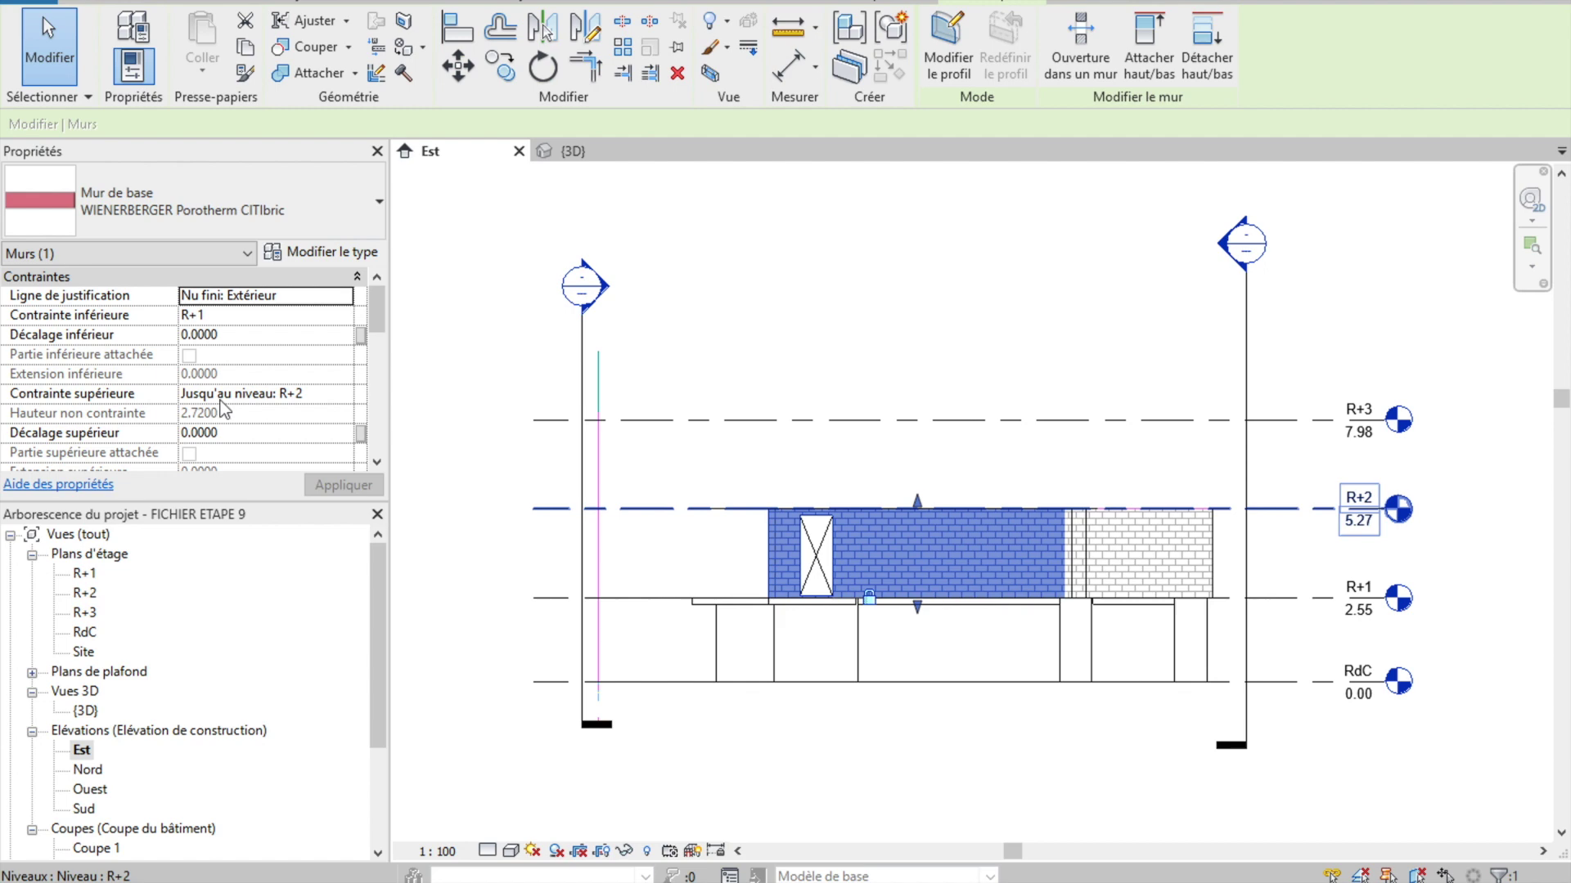
{"action": "key", "text": "ctrl+Tab"}
- Open the R+1 floor plan
{"action": "left_click", "coordinate": [81, 573]}
{"action": "double_click", "coordinate": [83, 575]}
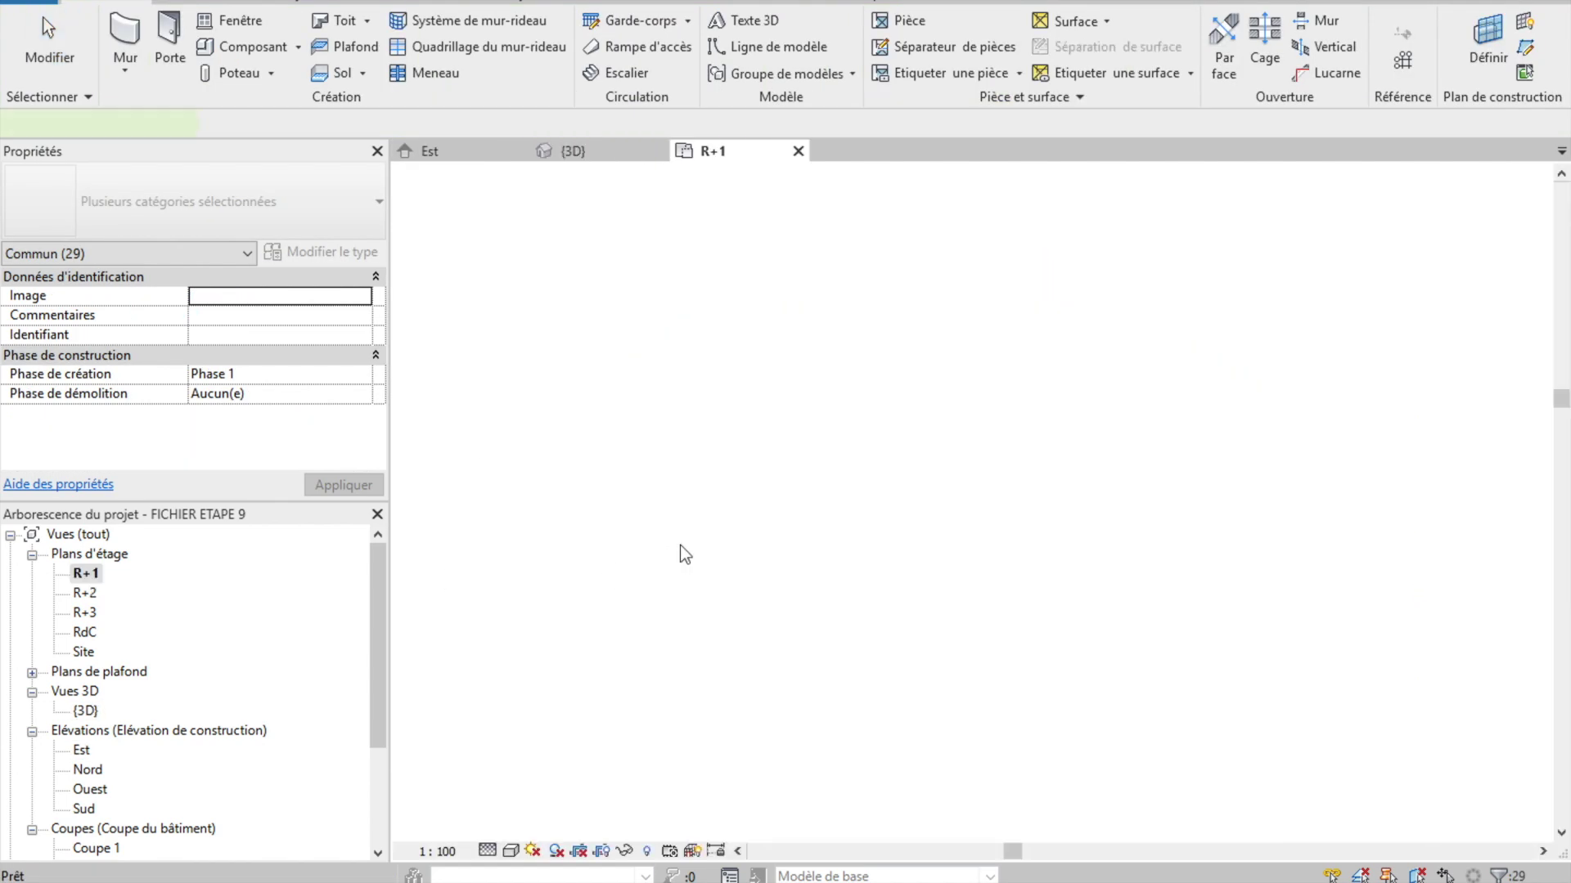
{"action": "scroll", "coordinate": [954, 516], "scroll_direction": "up", "scroll_amount": 6}
{"action": "middle_click_drag", "start_coordinate": [769, 609], "coordinate": [979, 537]}
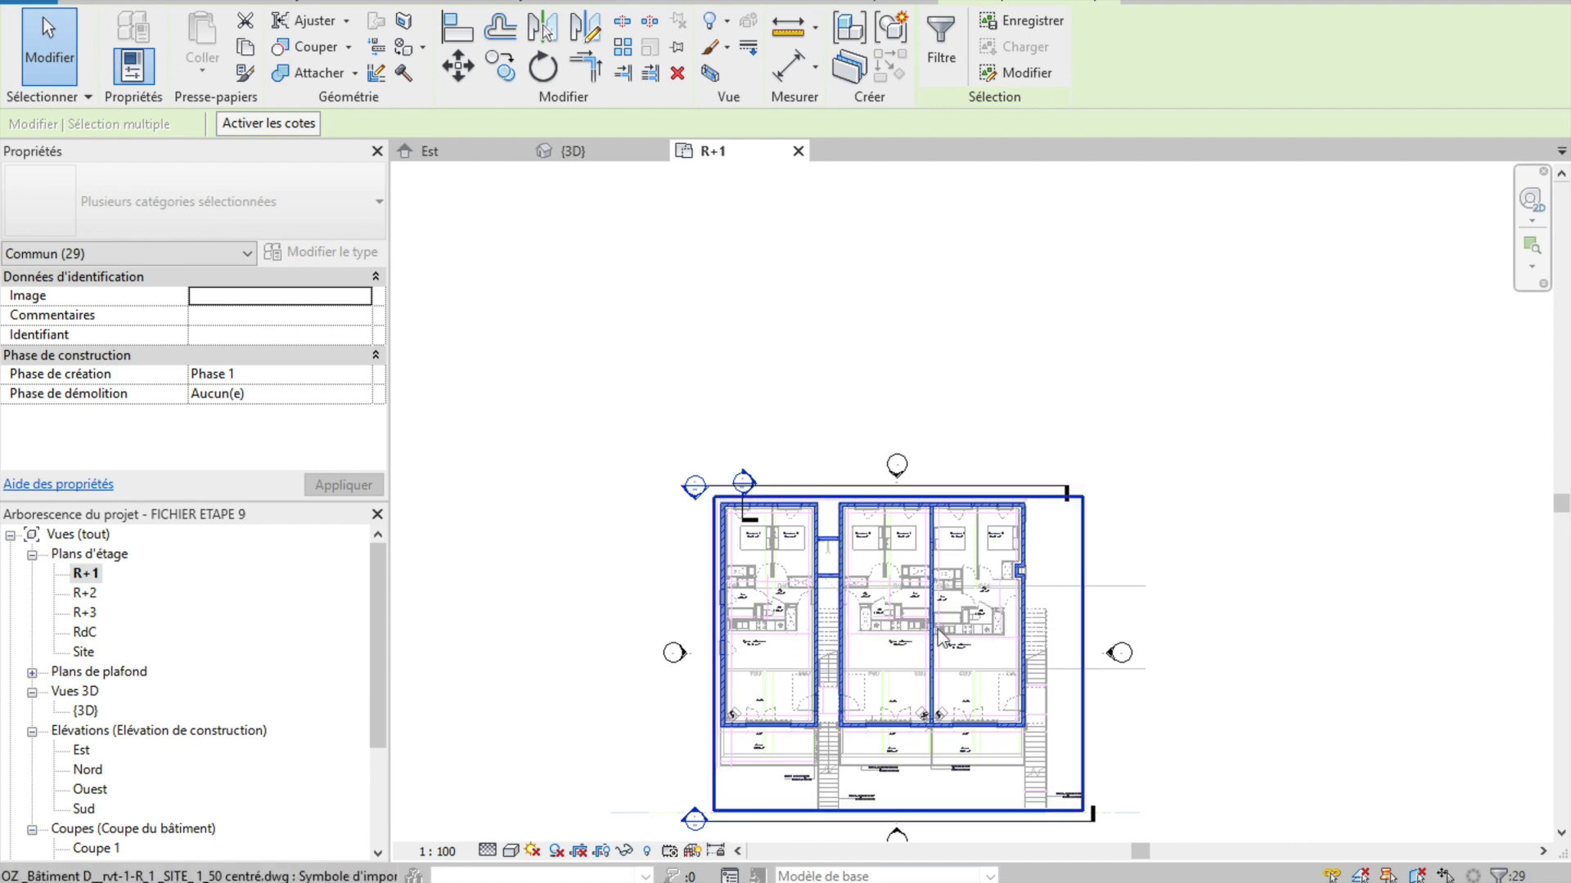
- Hide the OZ [Bâtiment D] sheet and the R_0, R_1 and R_2 imported drawings in the R+1 plan's visibility overrides
{"action": "key", "text": "v"}
{"action": "key", "text": "v"}
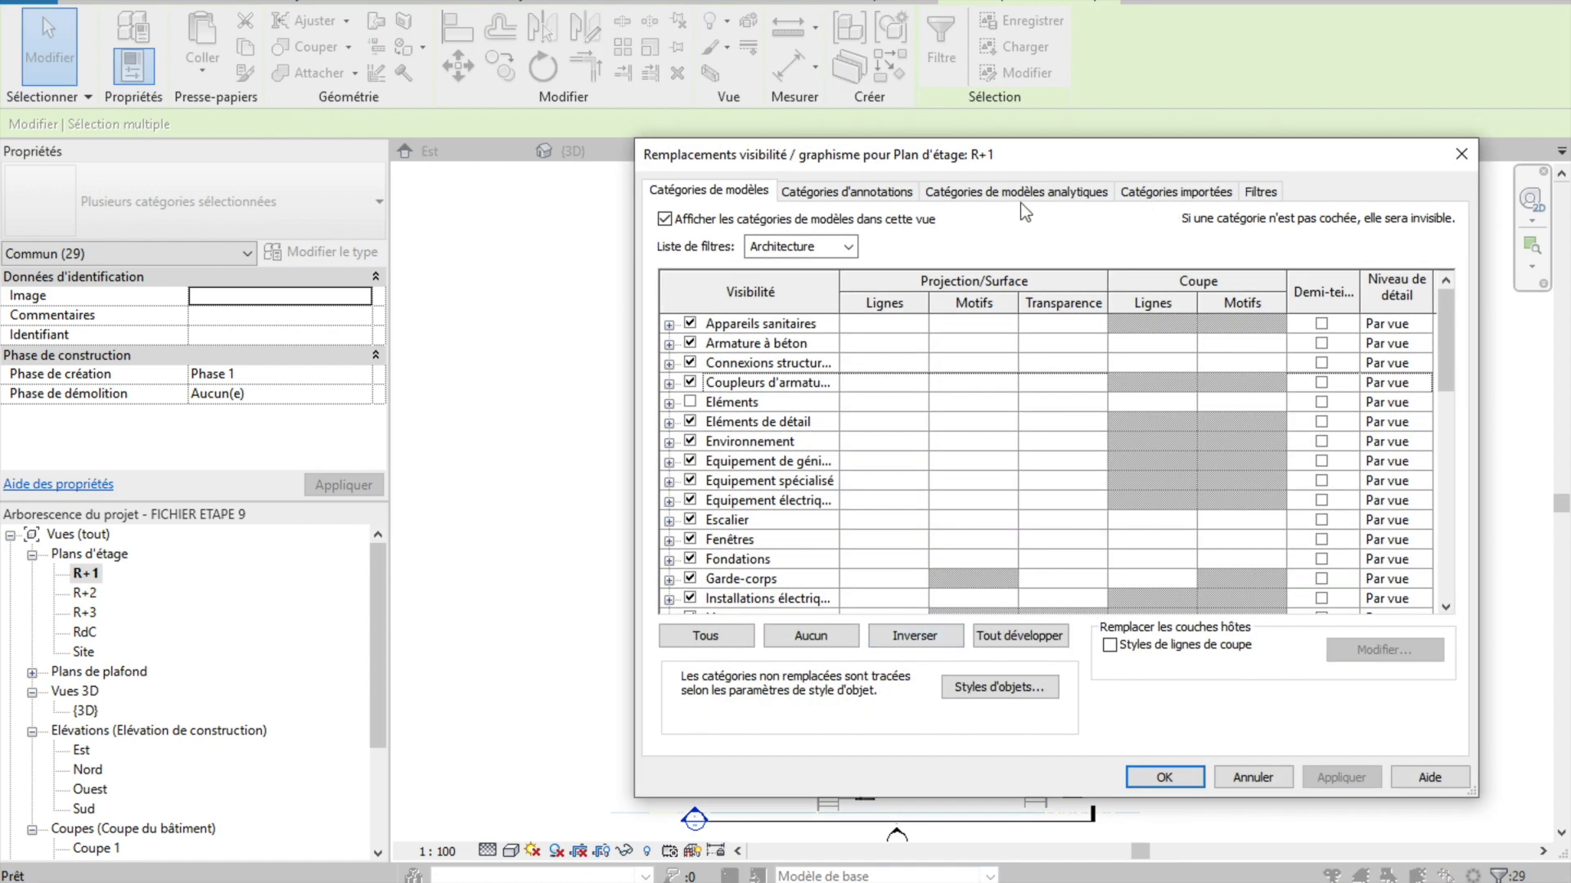
{"action": "left_click", "coordinate": [1154, 196]}
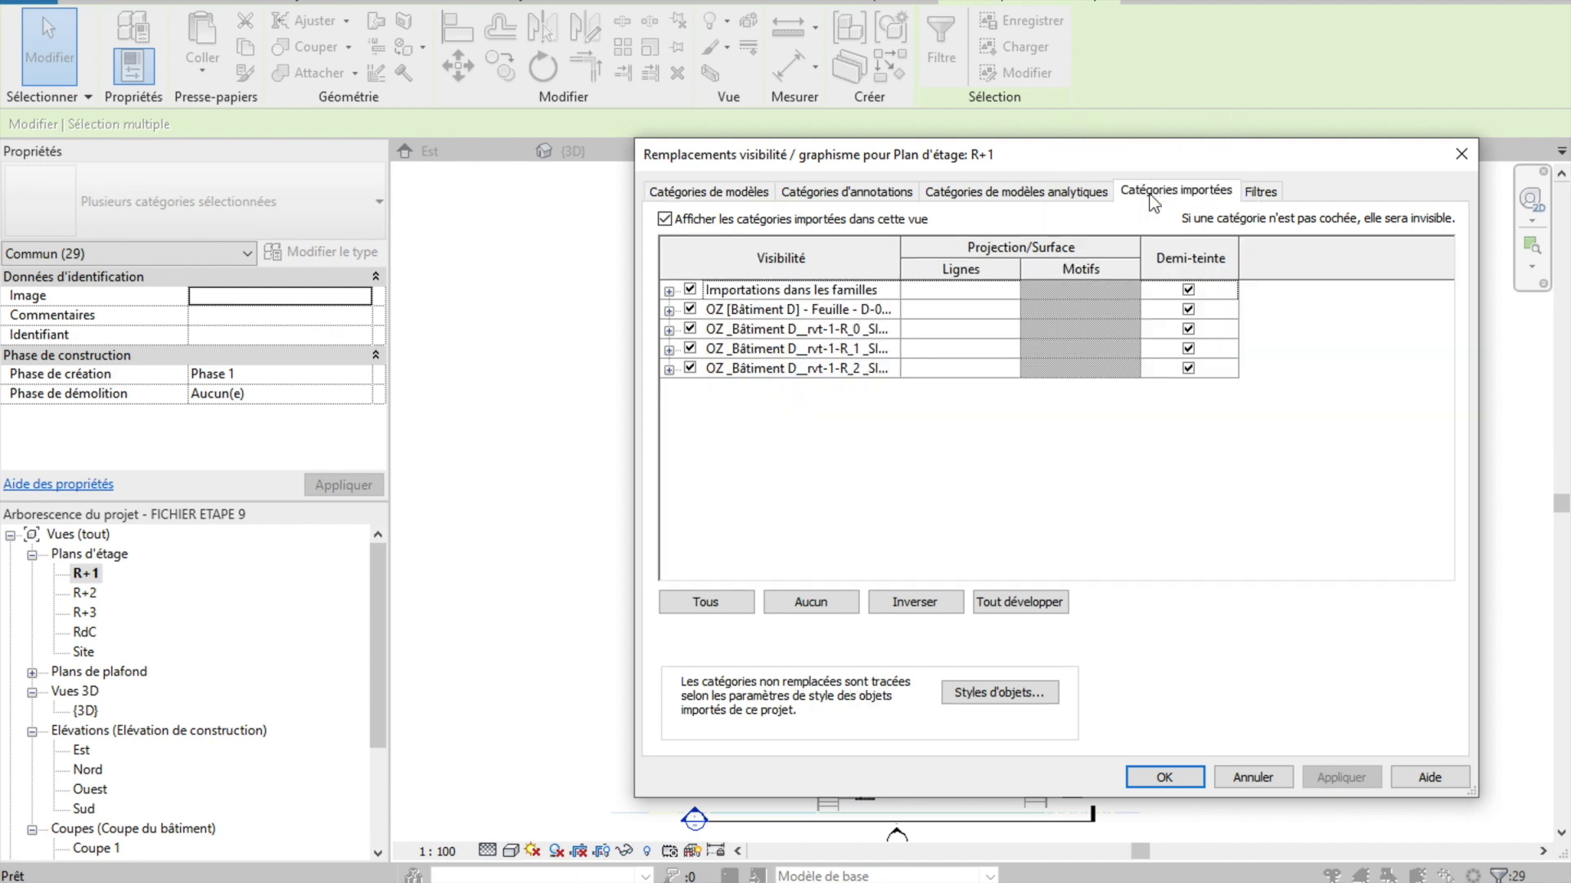
{"action": "left_click", "coordinate": [691, 315]}
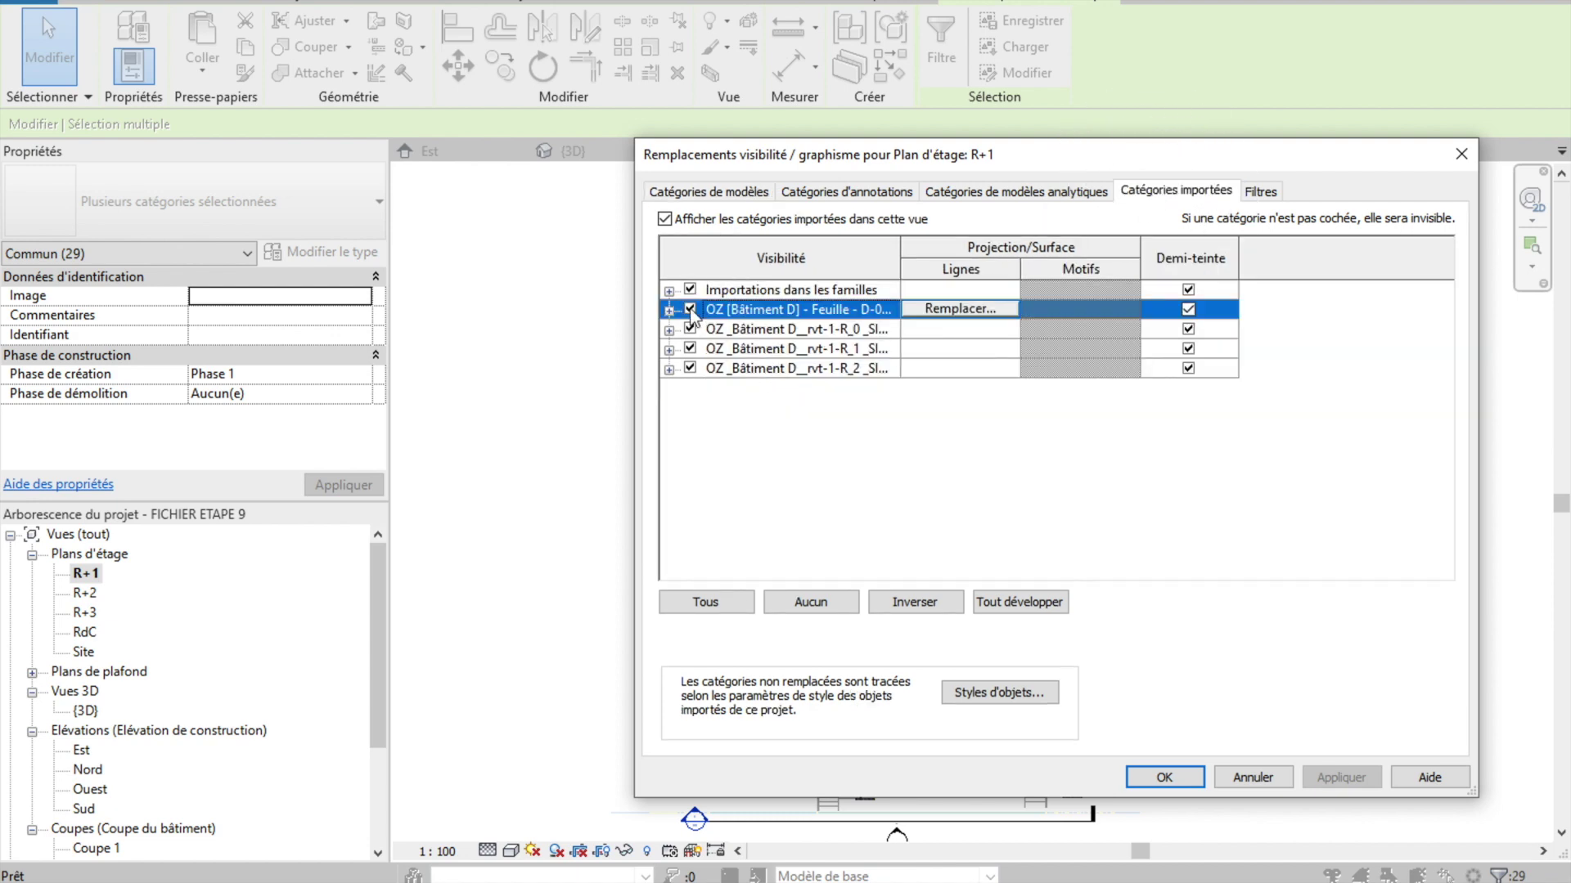
{"action": "left_click", "coordinate": [690, 310]}
{"action": "left_click", "coordinate": [689, 329]}
{"action": "left_click", "coordinate": [689, 349]}
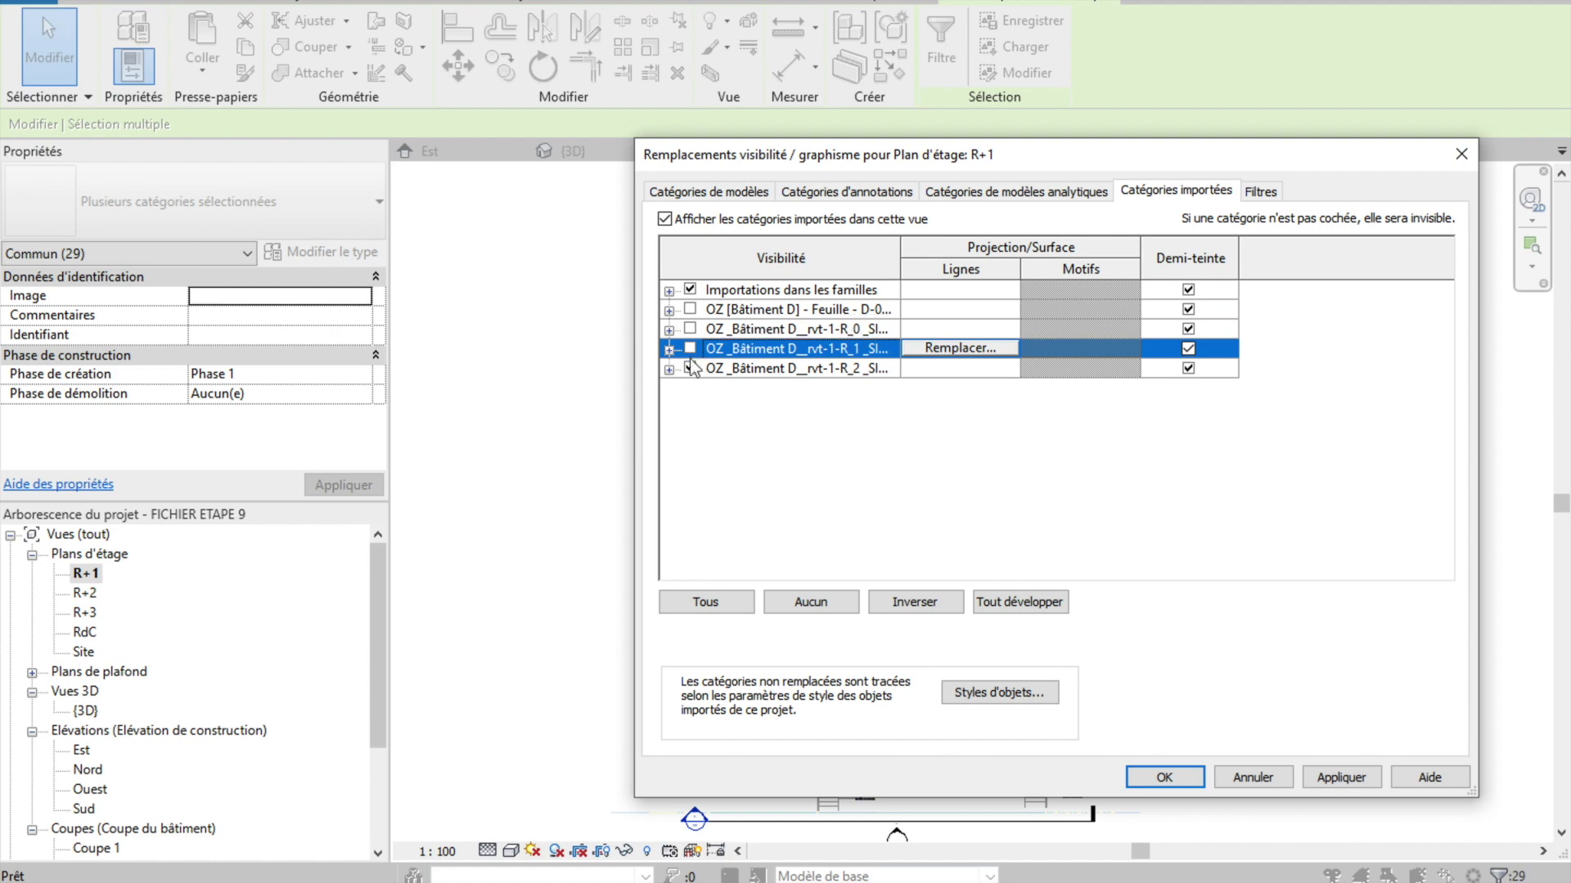
{"action": "left_click", "coordinate": [689, 368]}
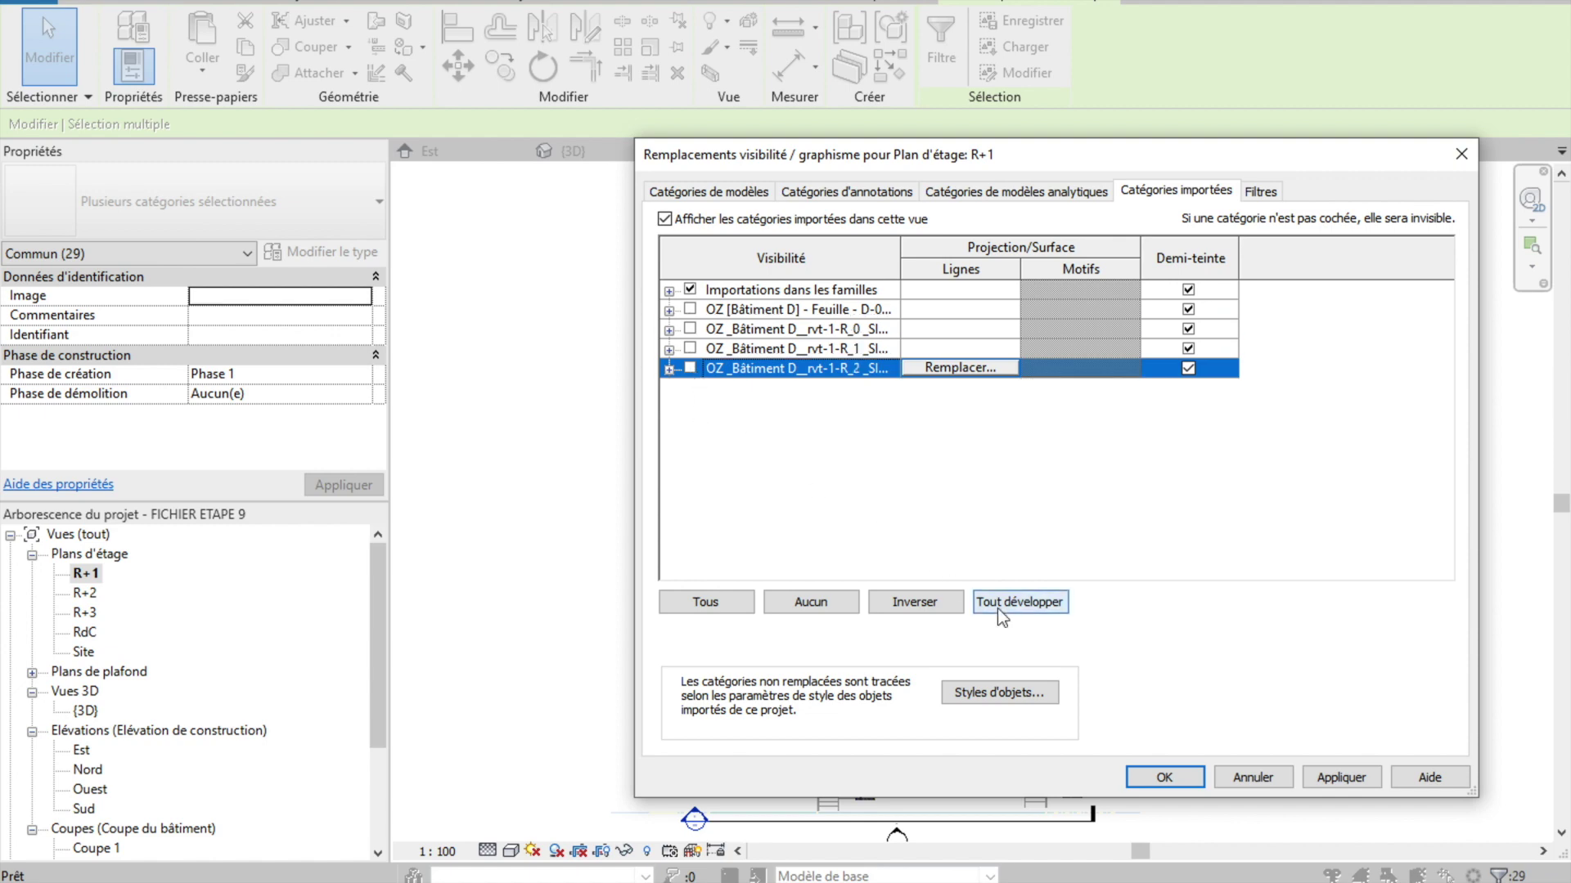
{"action": "left_click", "coordinate": [1164, 777]}
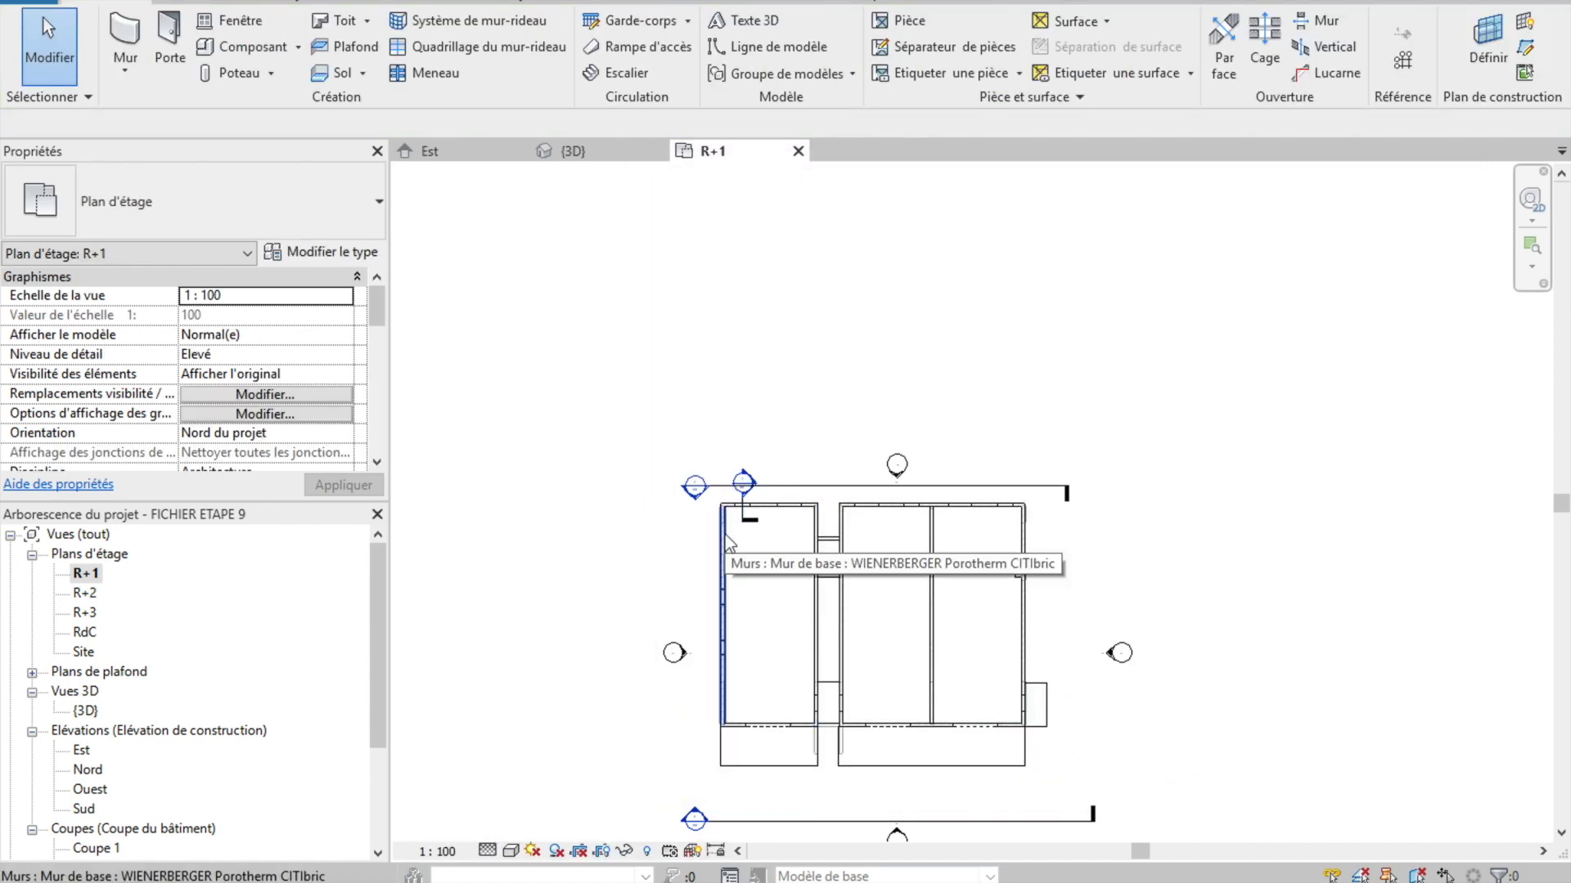
- Select the two dalle BA 200 mm floor slabs inside the two building blocks on the R+1 plan
{"action": "scroll", "coordinate": [732, 529], "scroll_direction": "up", "scroll_amount": 4}
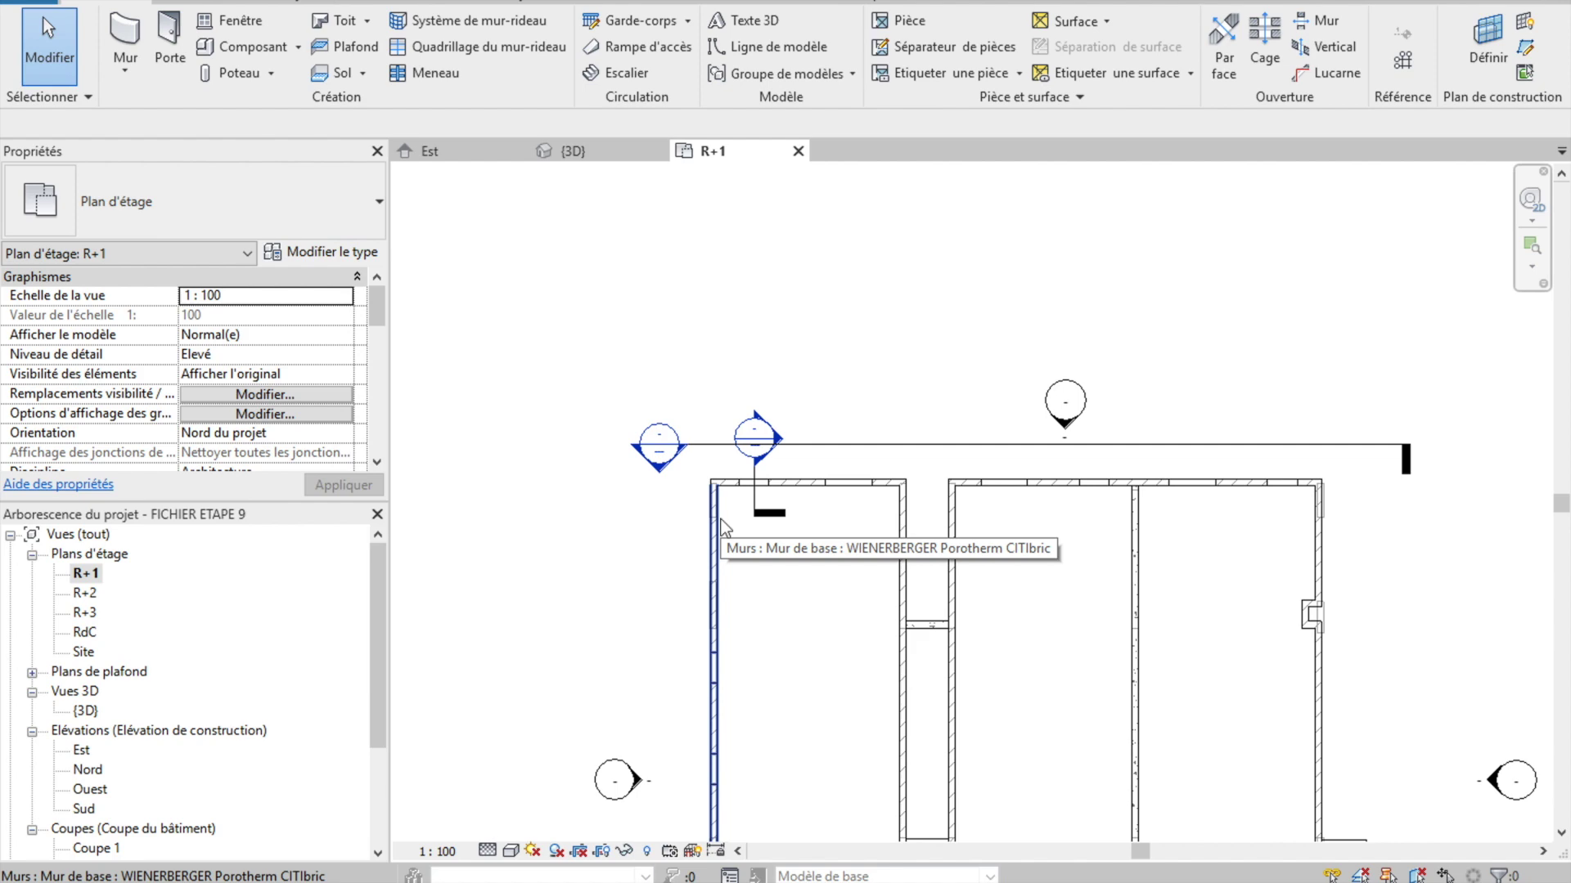
{"action": "key", "text": "Tab"}
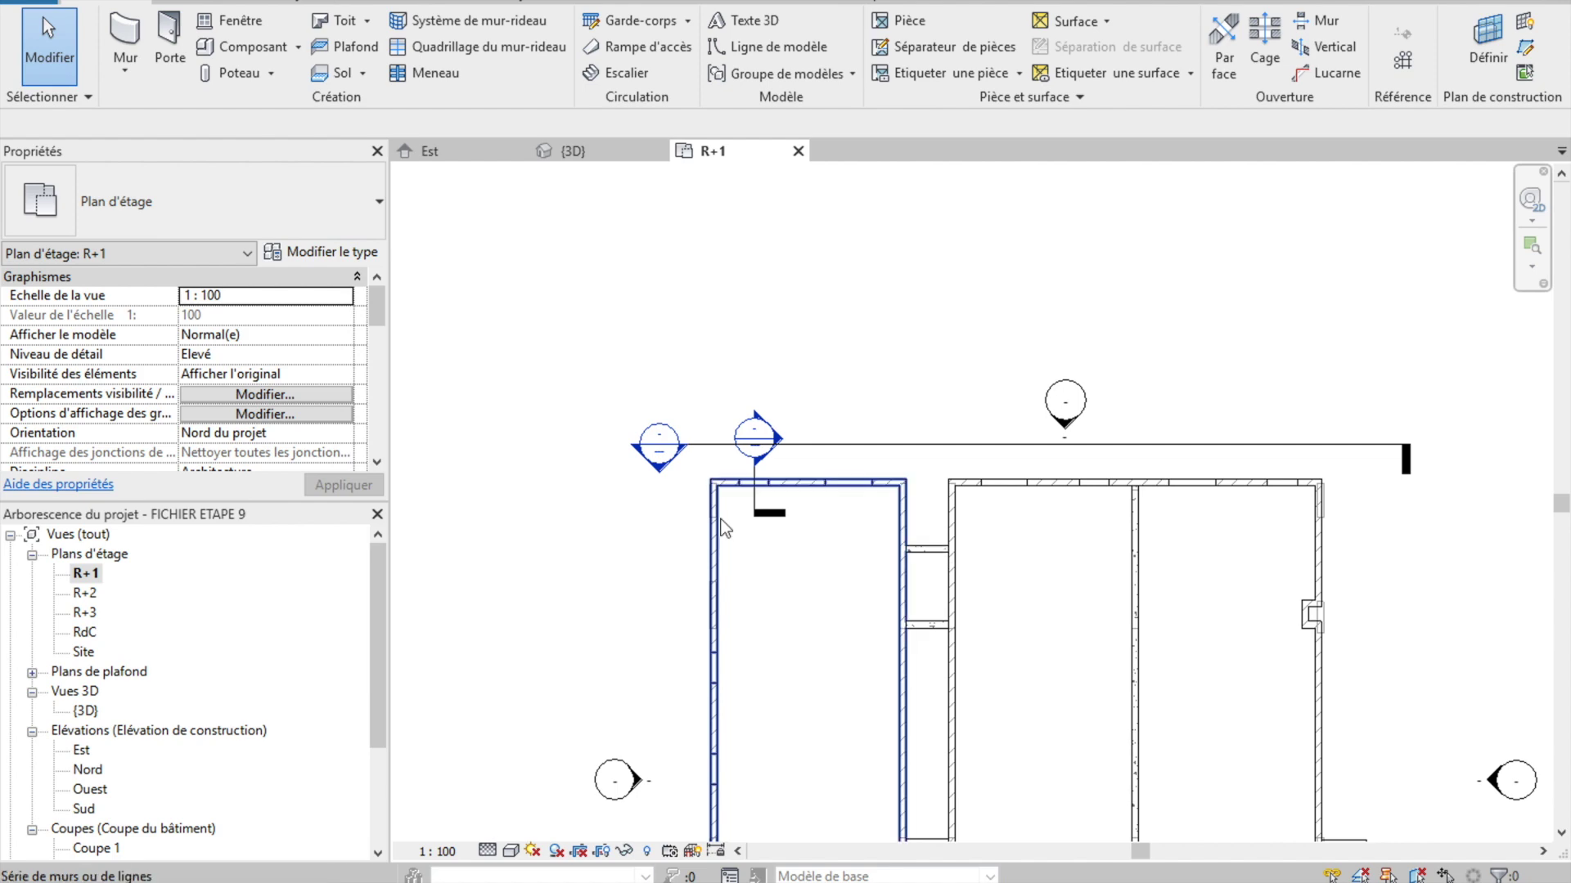
{"action": "key", "text": "Tab"}
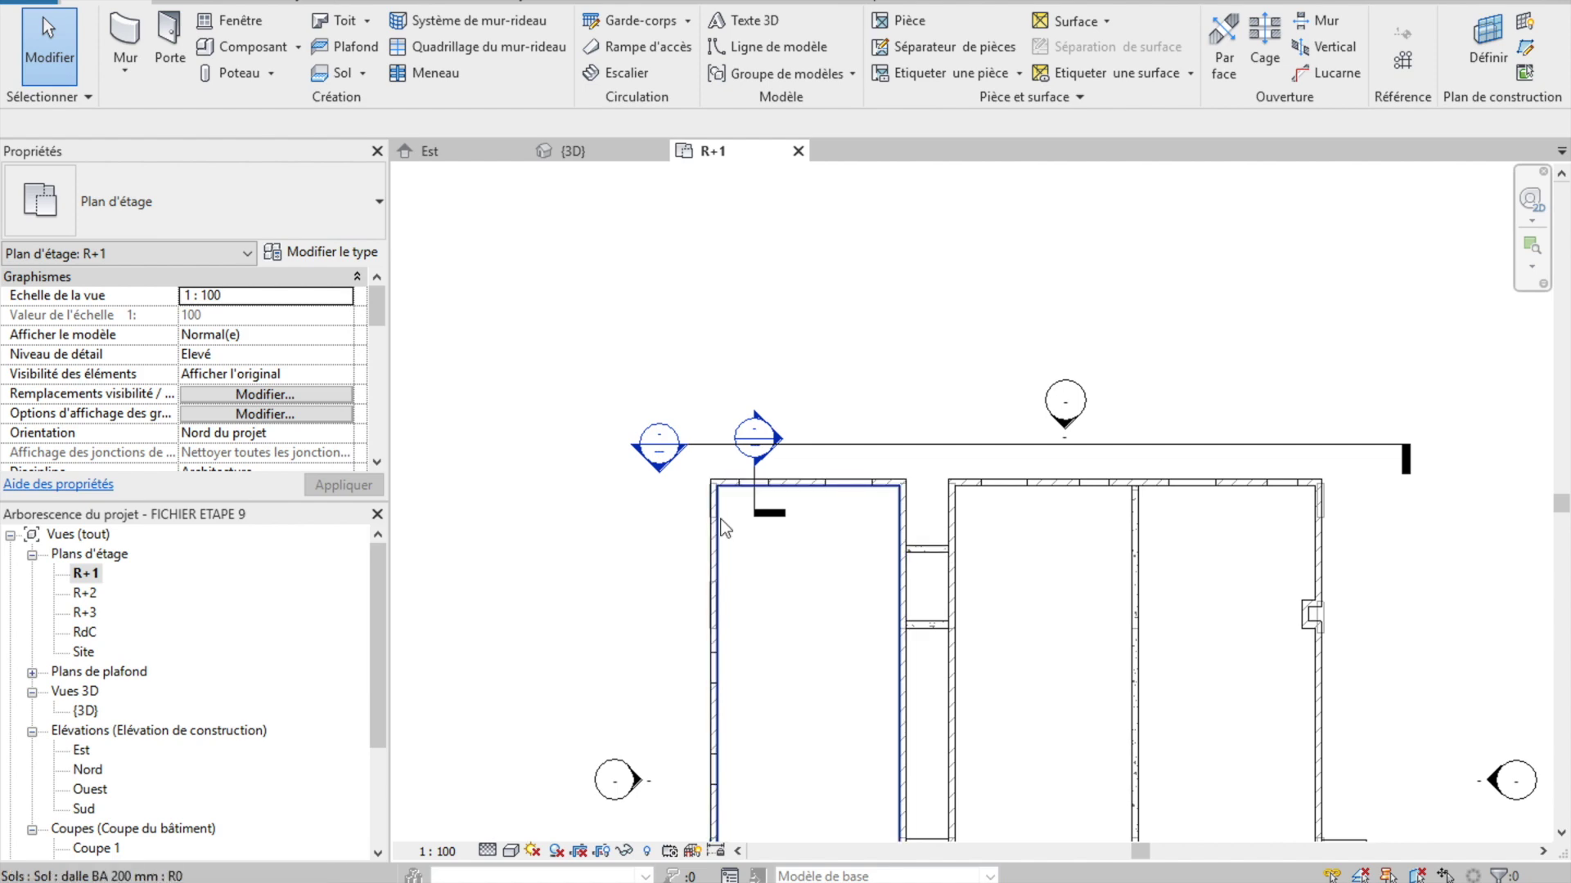
{"action": "left_click", "coordinate": [721, 521]}
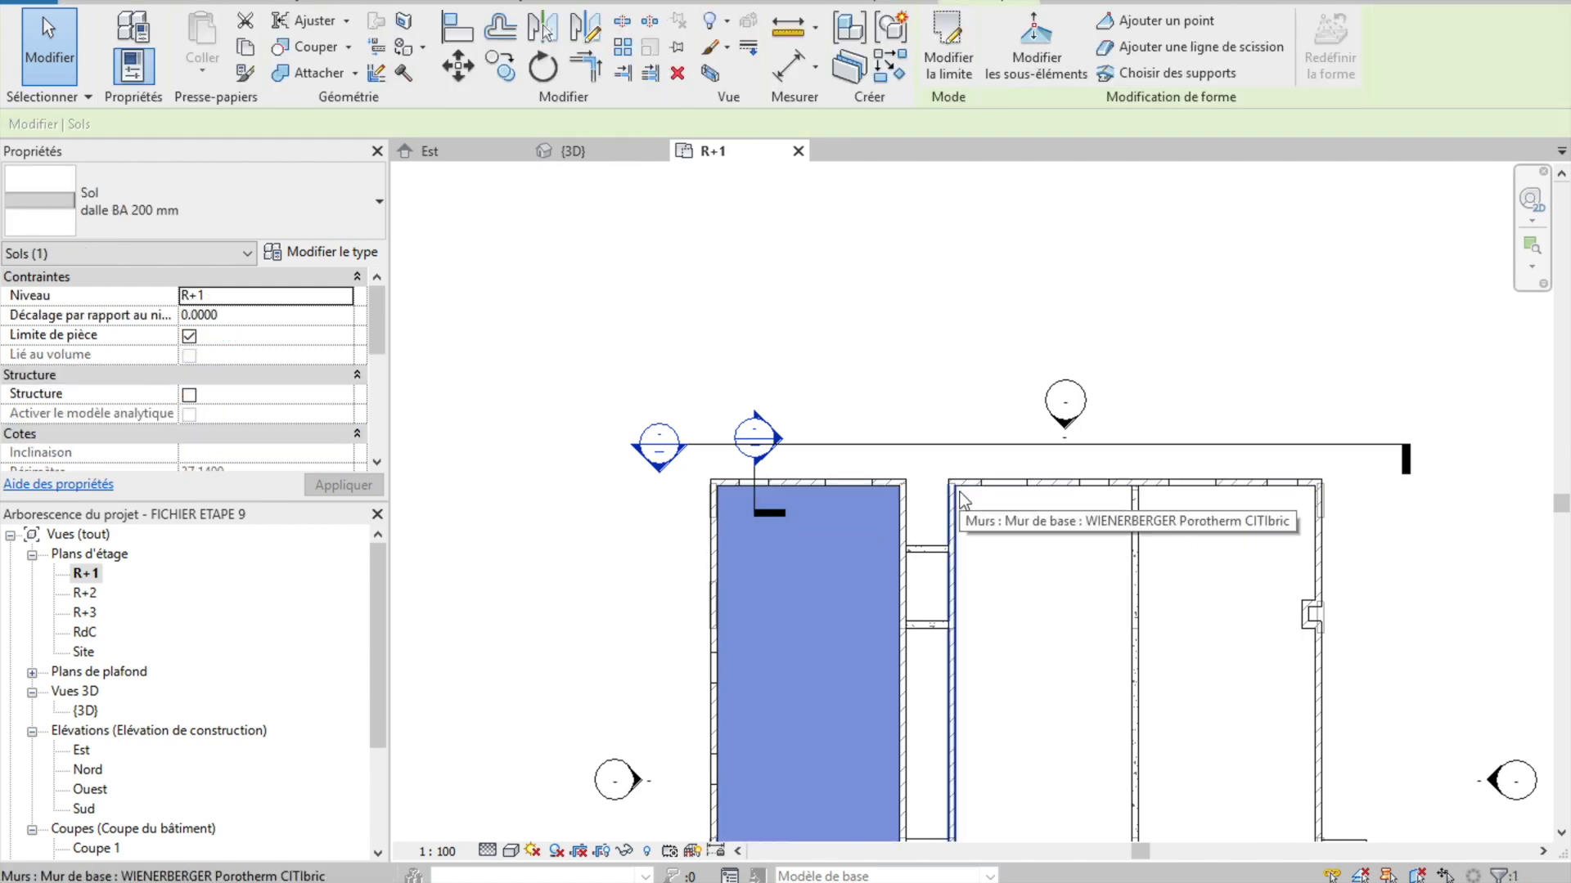
{"action": "key", "text": "Tab"}
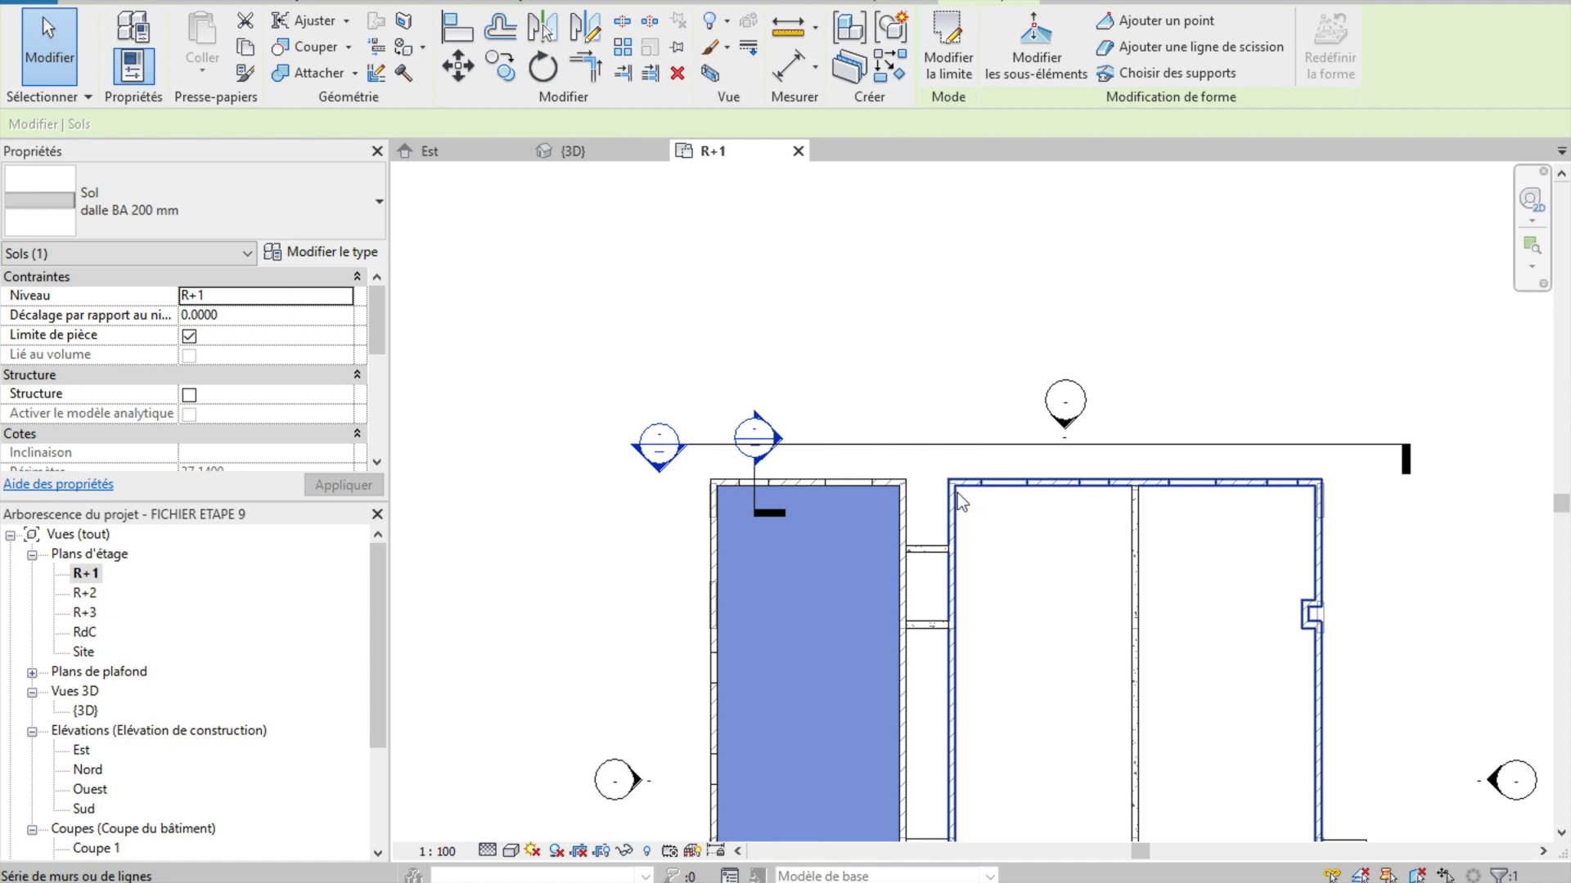
{"action": "key", "text": "Tab"}
{"action": "key", "text": "Tab"}
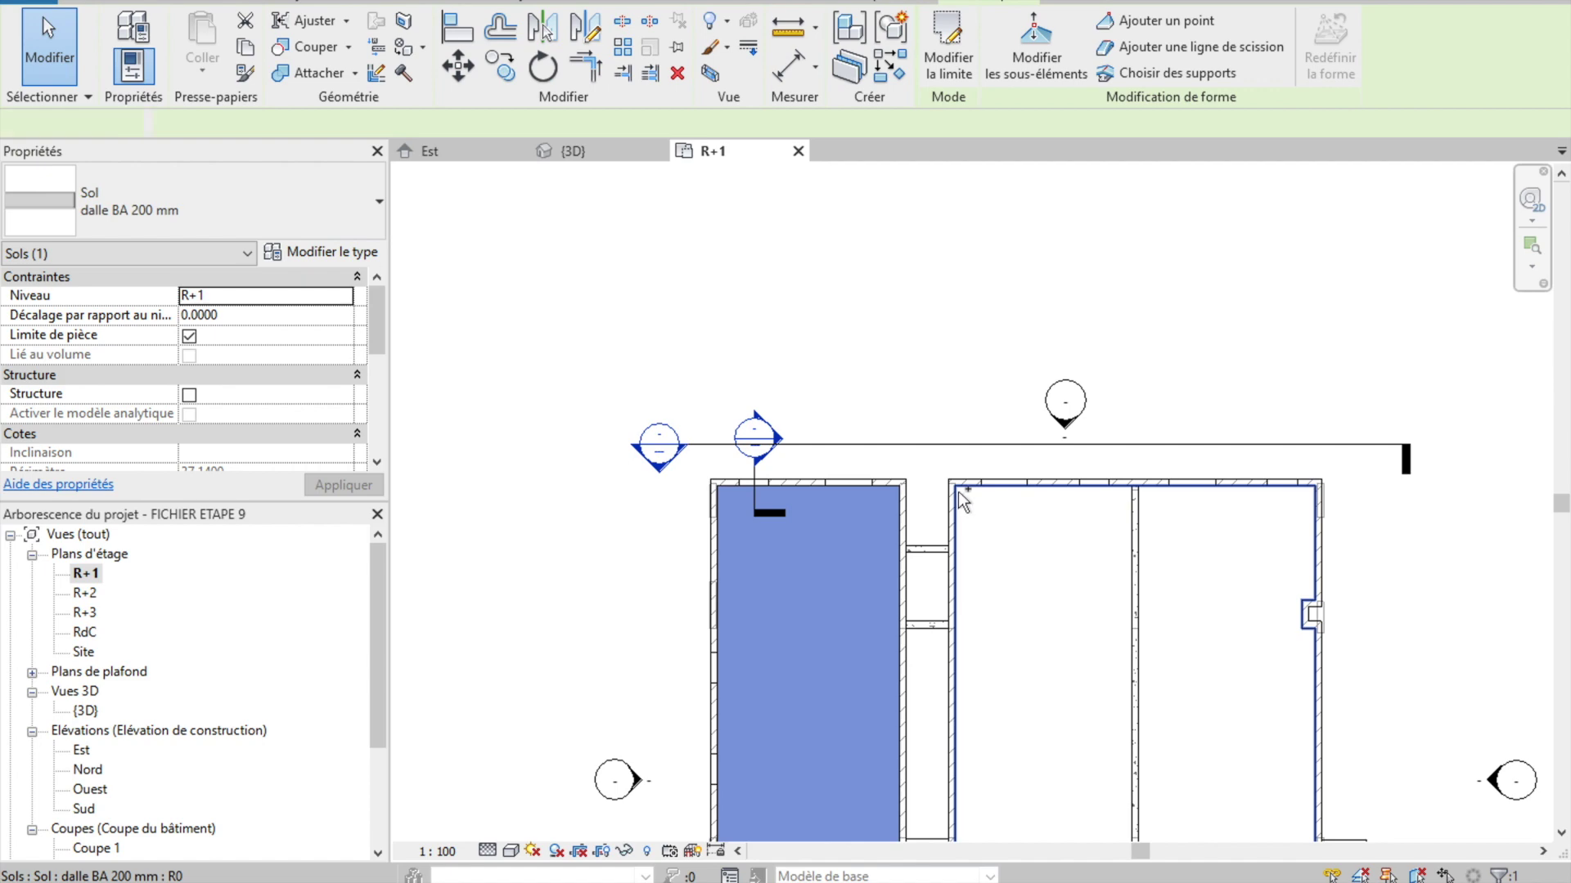
{"action": "left_click", "coordinate": [958, 493], "text": "ctrl"}
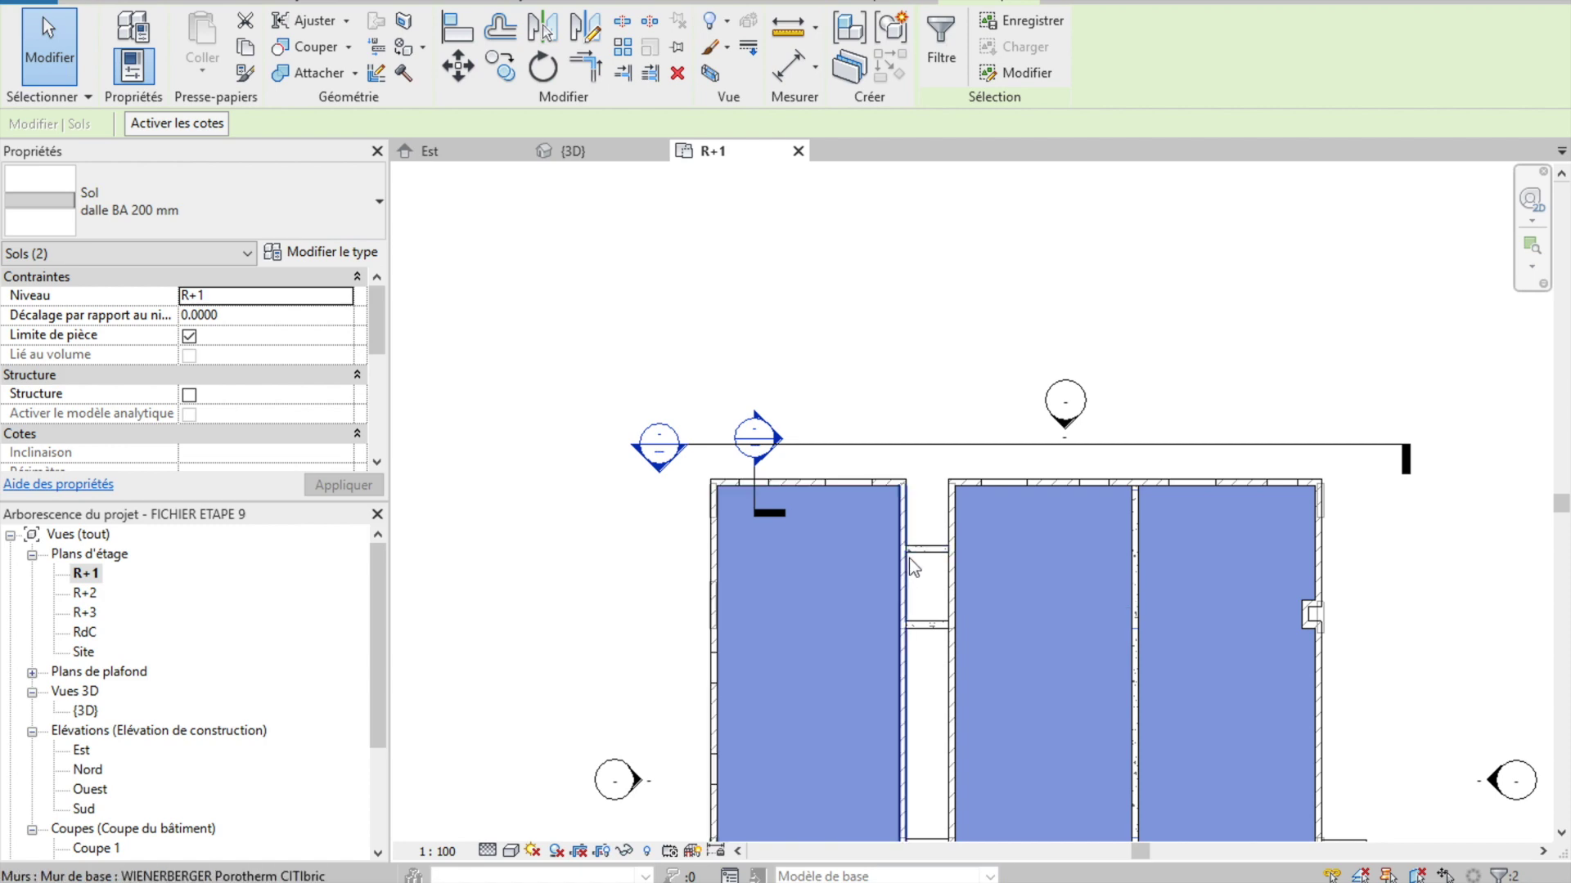
- Add the two entrance landing slabs and the two front balcony slabs to the floor selection
{"action": "scroll", "coordinate": [1317, 617], "scroll_direction": "down", "scroll_amount": 2}
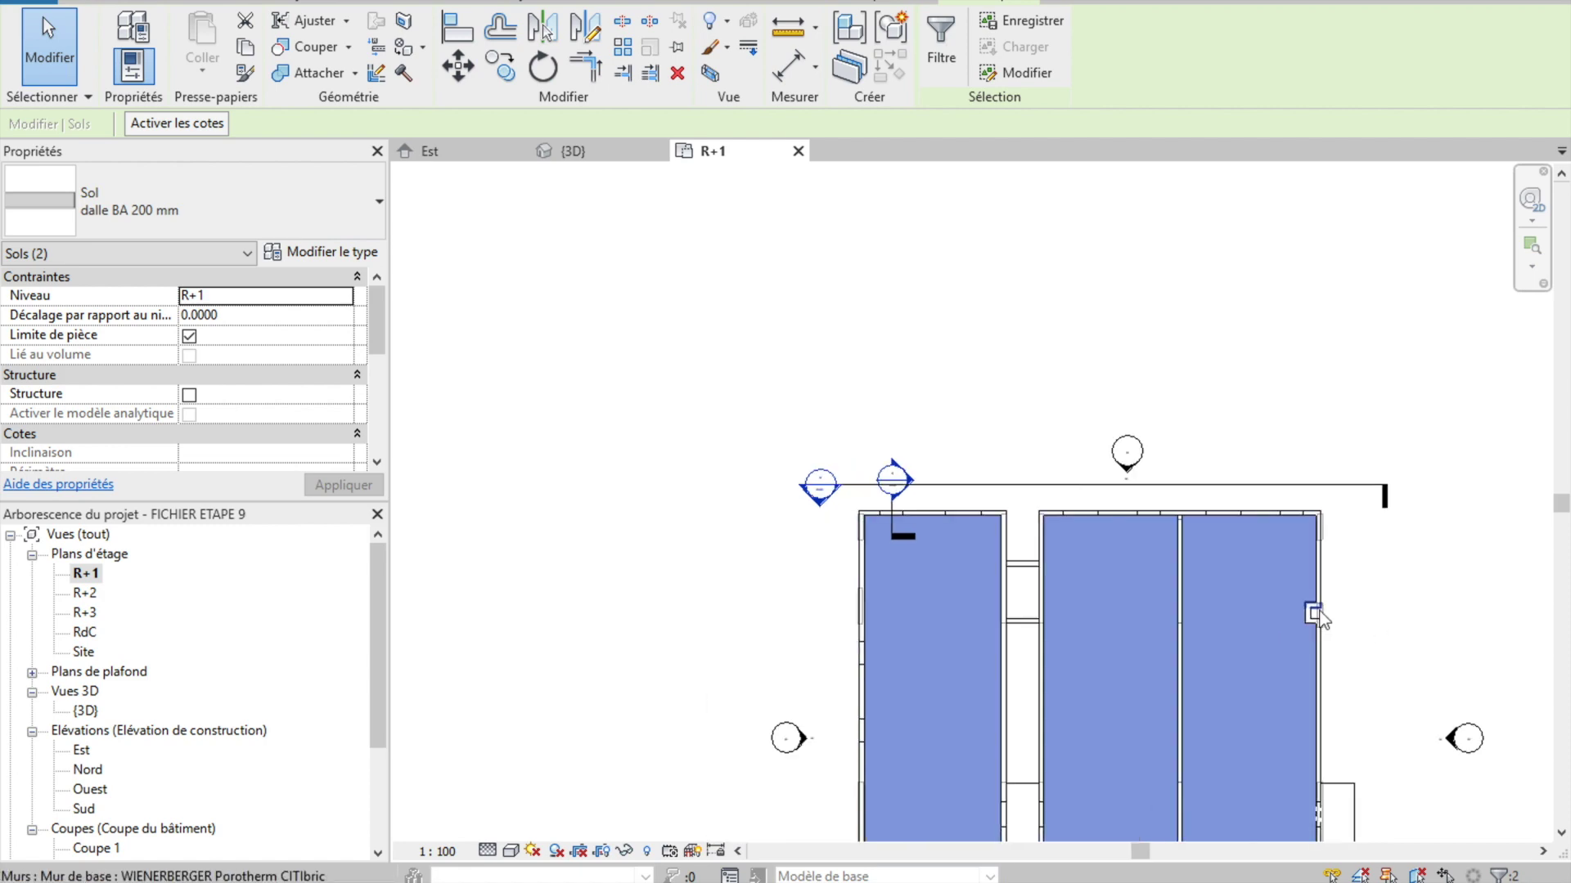
{"action": "left_click", "coordinate": [1344, 795], "text": "ctrl"}
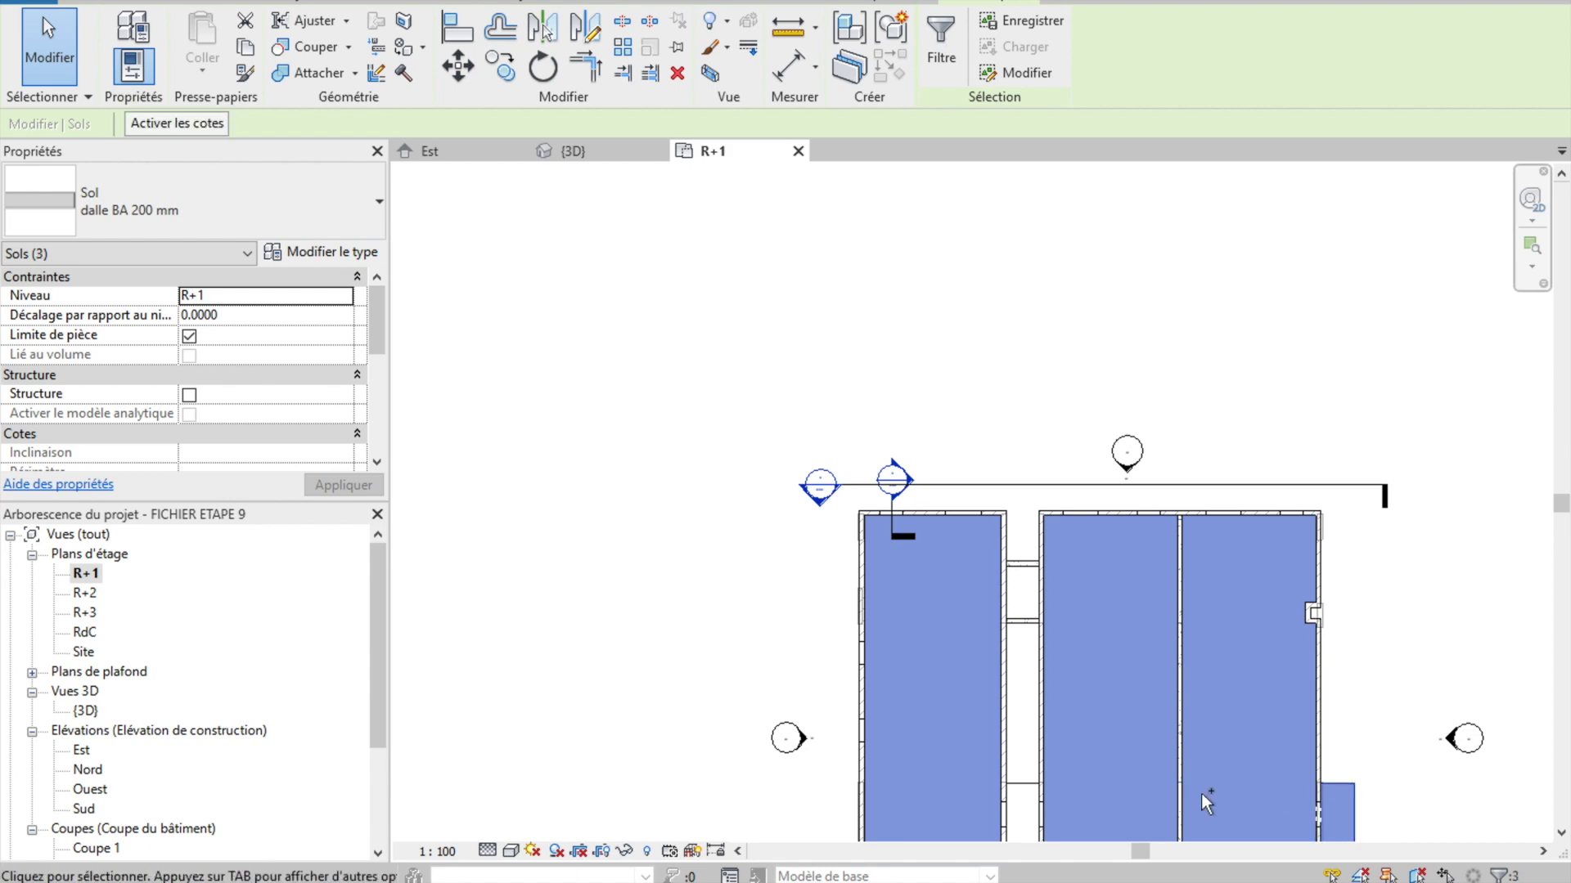
{"action": "left_click", "coordinate": [1020, 806], "text": "ctrl"}
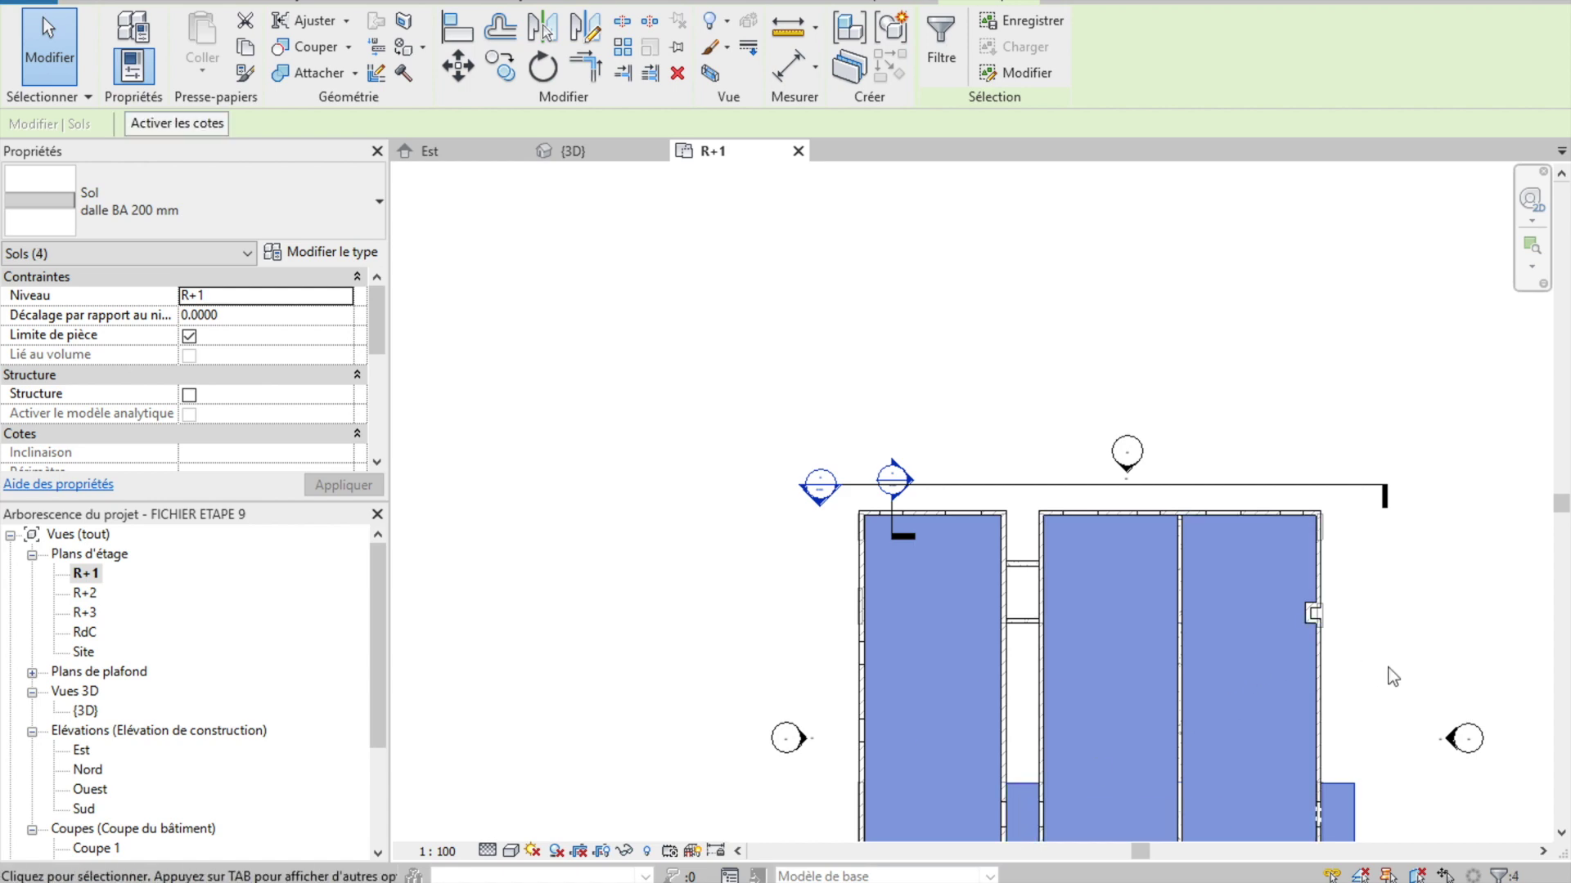
{"action": "scroll", "coordinate": [1383, 666], "scroll_direction": "down", "scroll_amount": 2}
{"action": "middle_click_drag", "start_coordinate": [1382, 666], "coordinate": [1202, 529]}
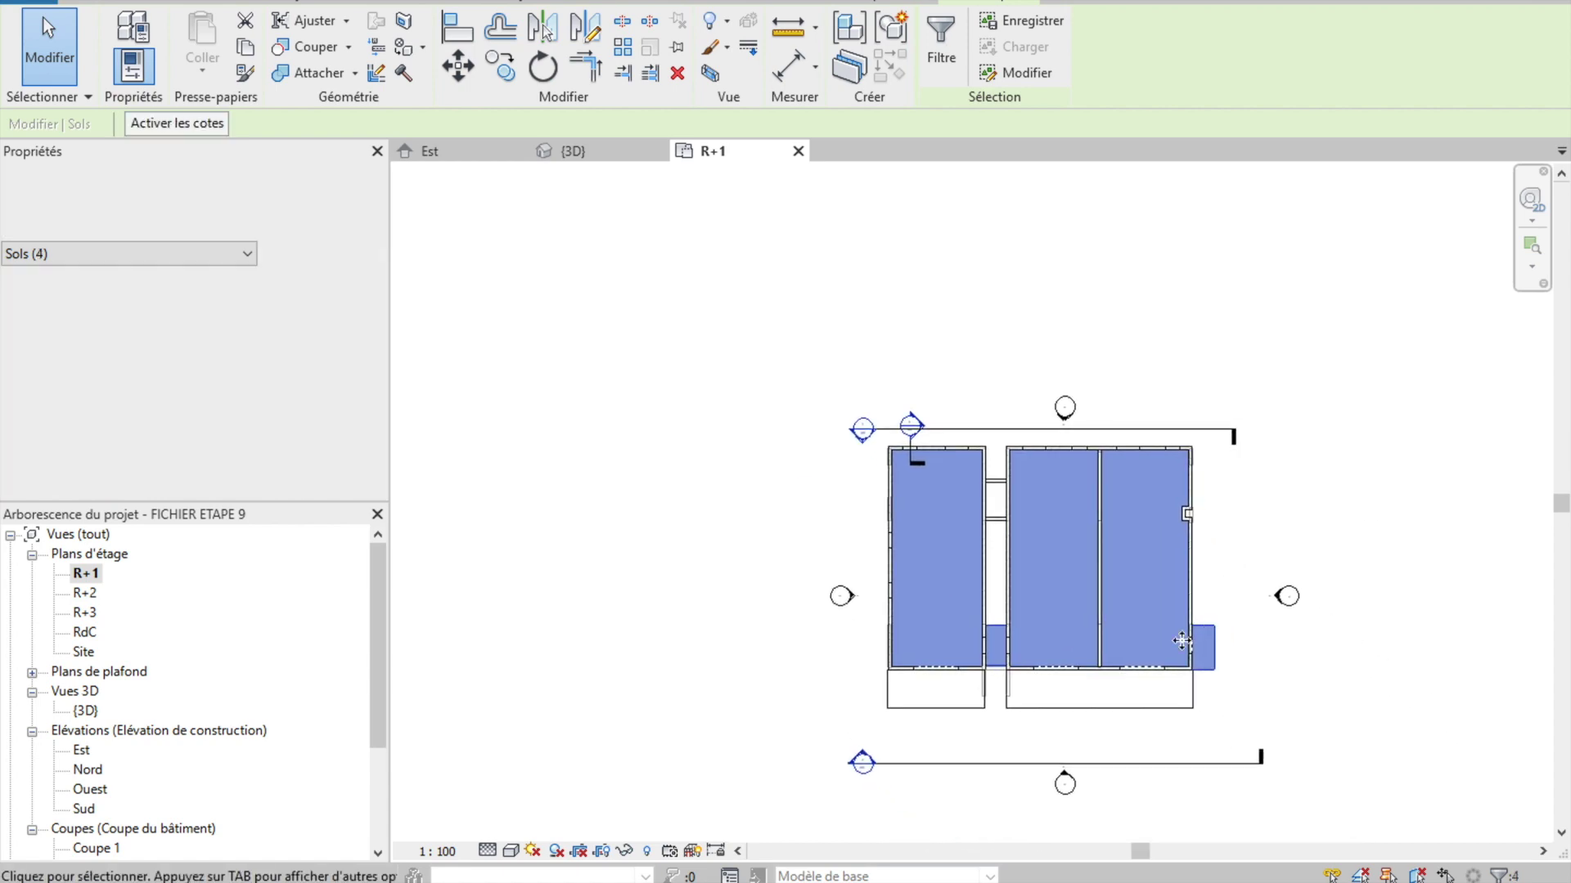
{"action": "left_click", "coordinate": [1166, 712], "text": "ctrl"}
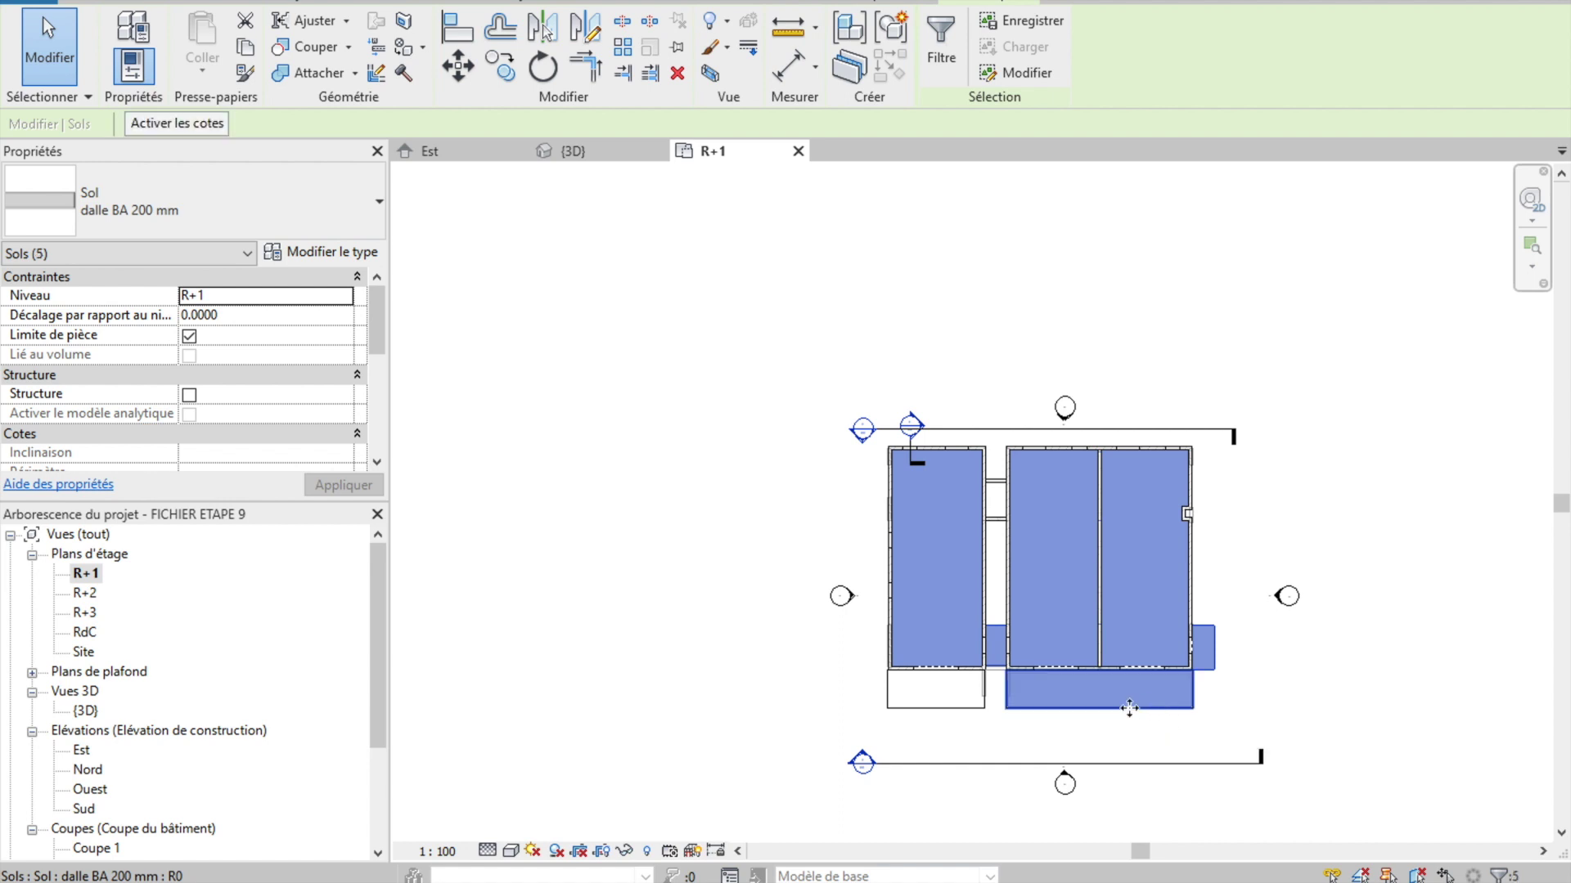
{"action": "left_click", "coordinate": [963, 702], "text": "ctrl"}
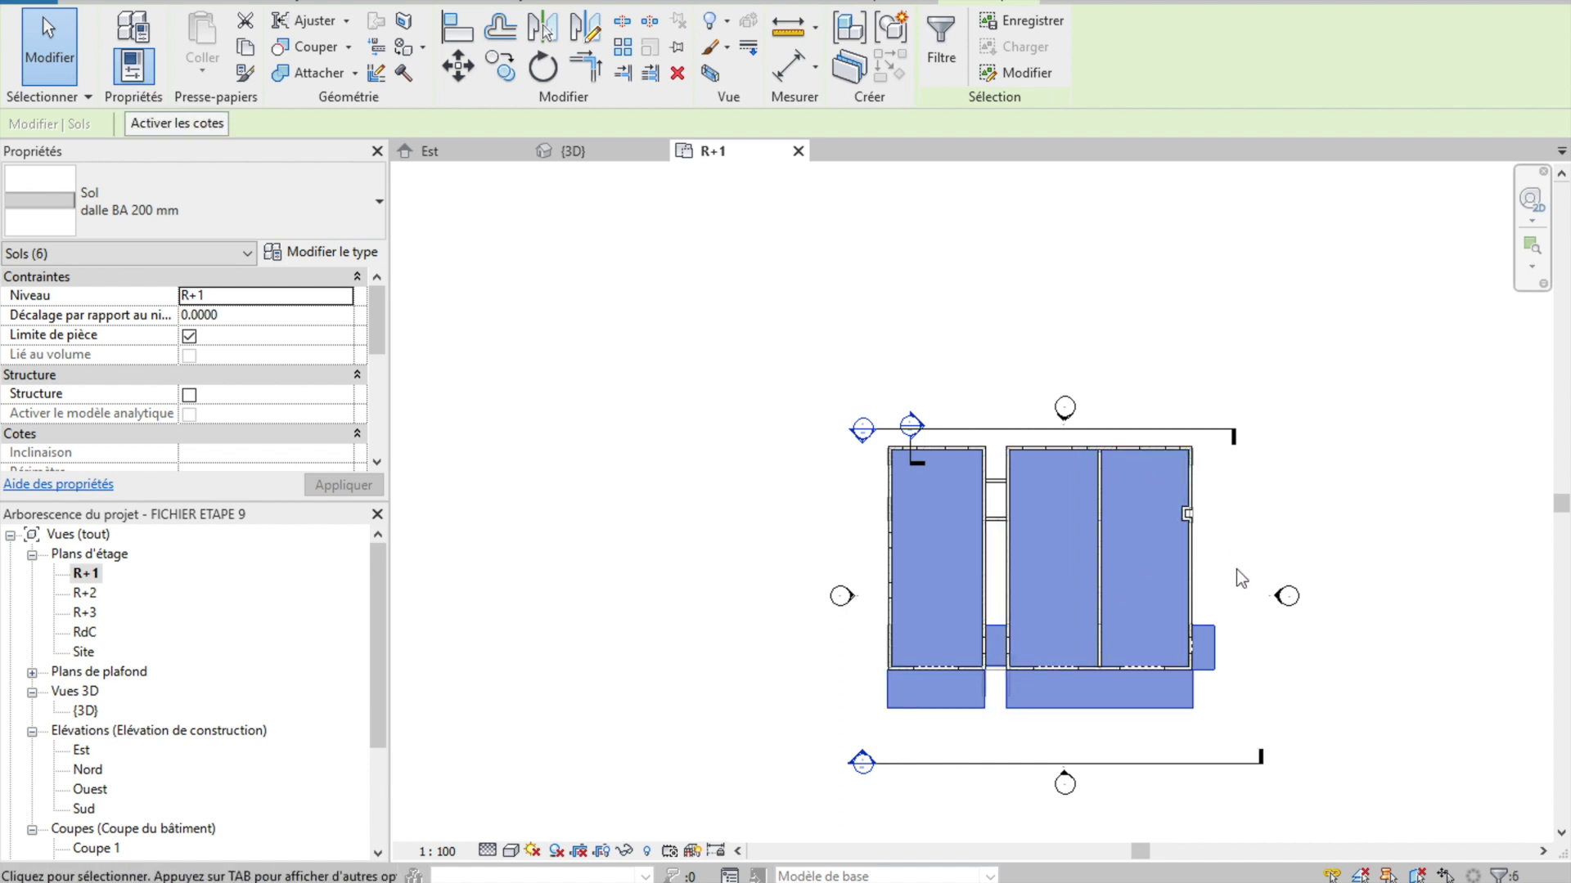
- In the Nord elevation, extend the selection to the whole R+1 storey, filtering out the imported OZ façade drawing and the Vues category
{"action": "double_click", "coordinate": [90, 769]}
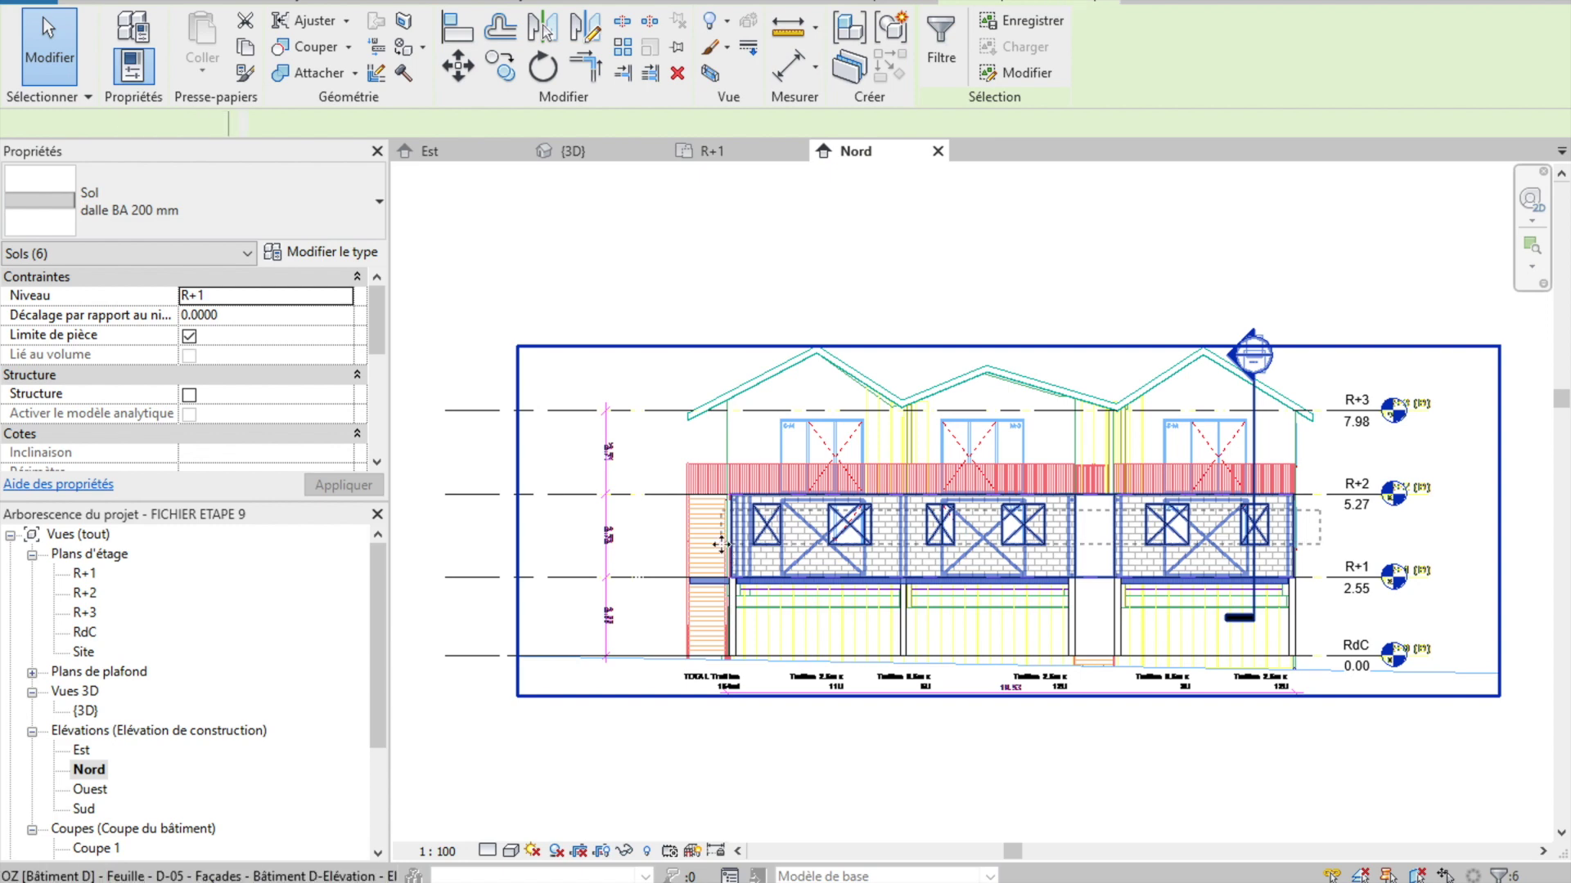
{"action": "key", "text": "ctrl+a"}
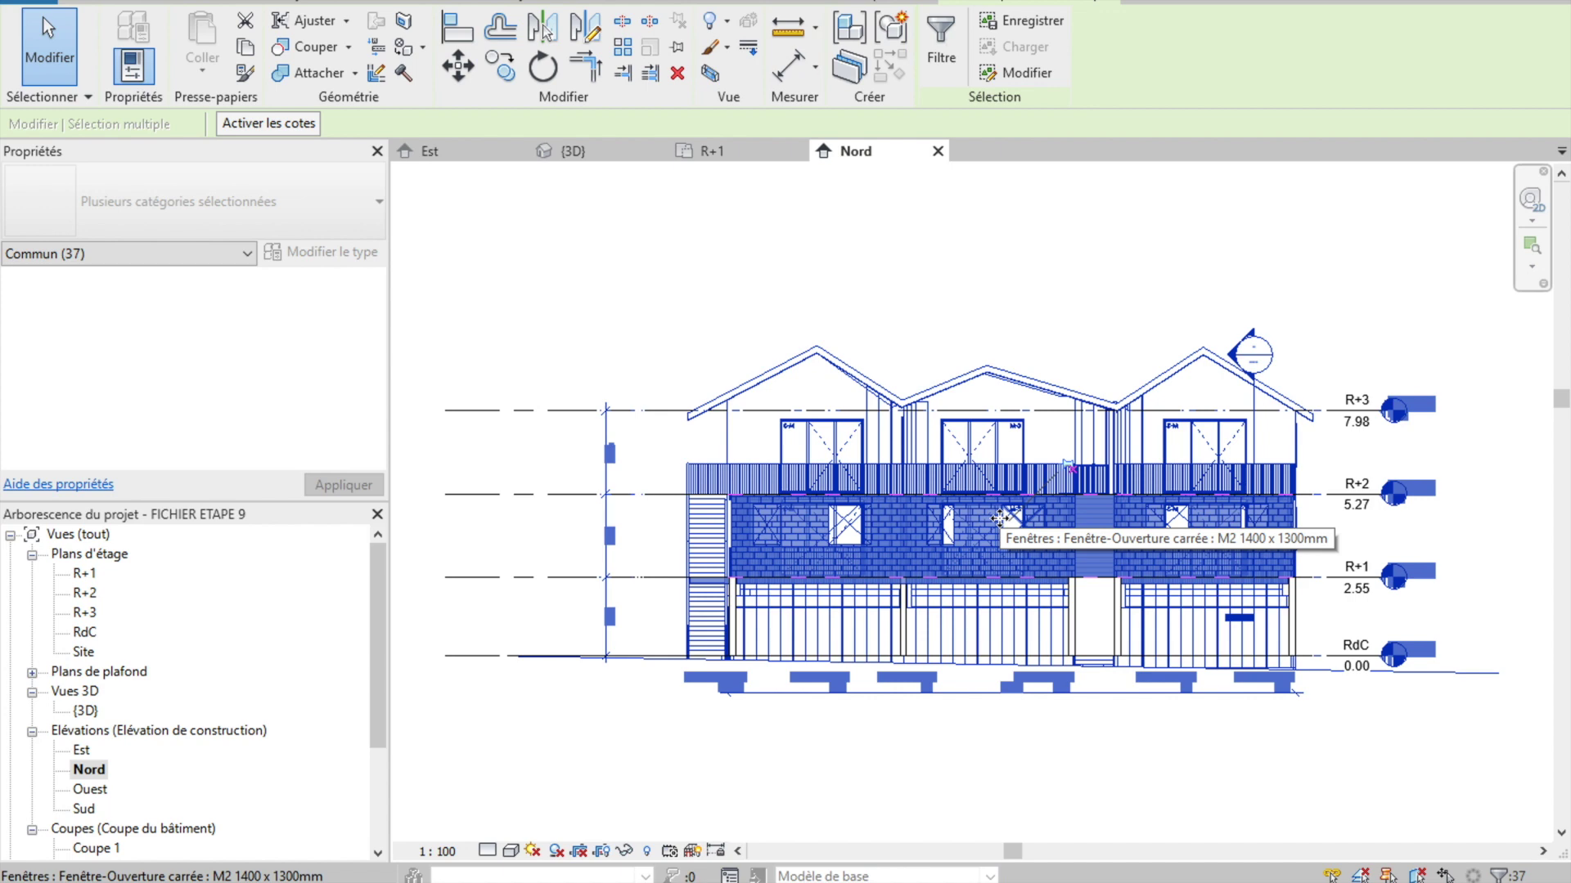
{"action": "left_click", "coordinate": [940, 37]}
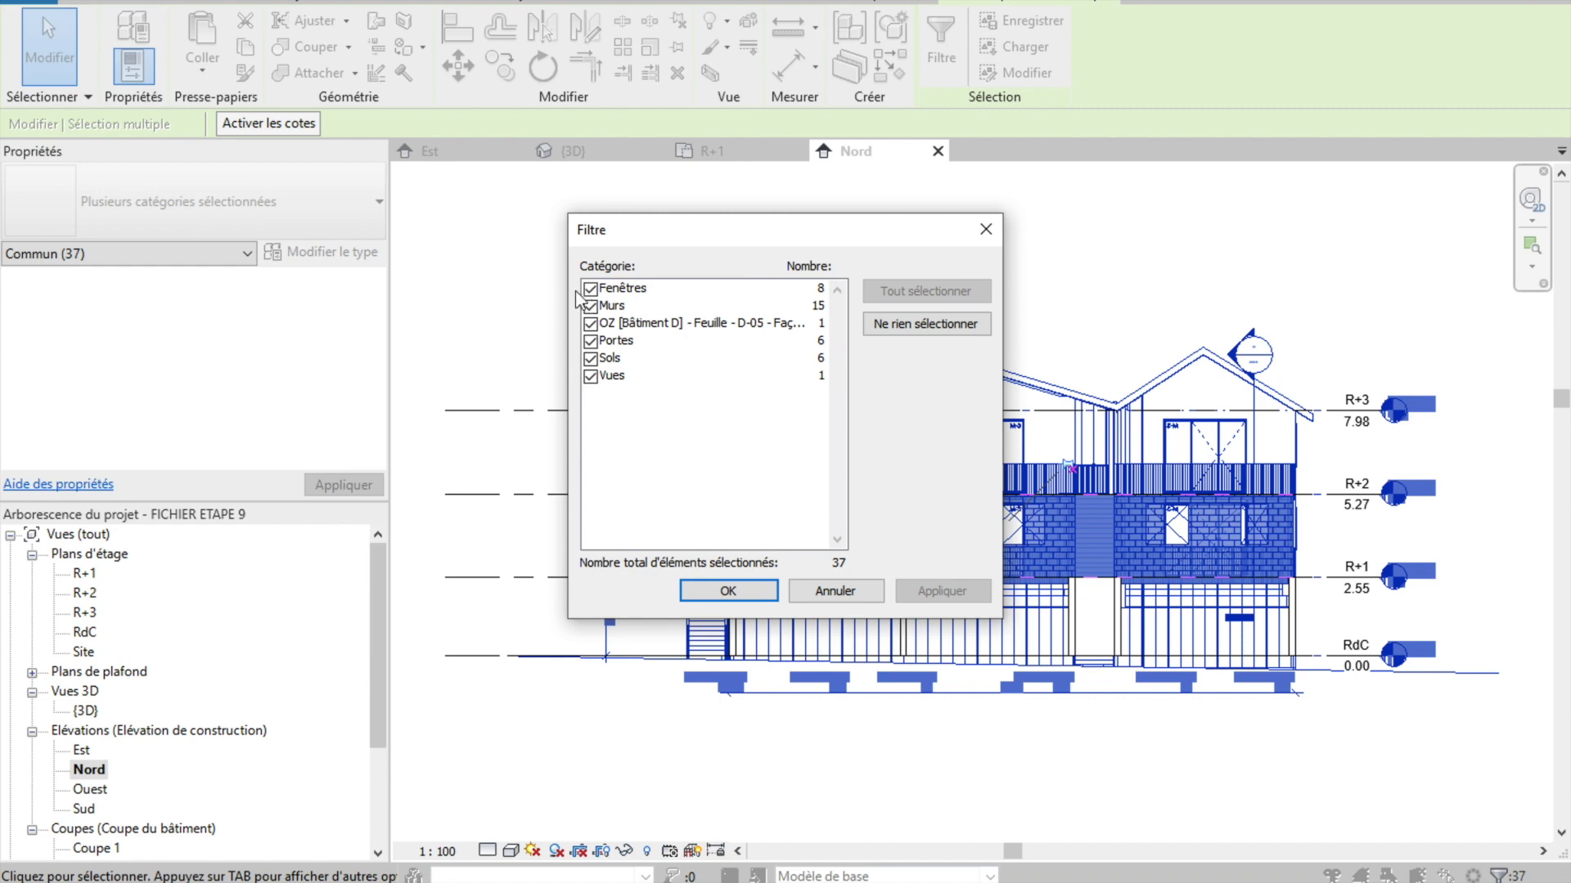
{"action": "left_click", "coordinate": [590, 326]}
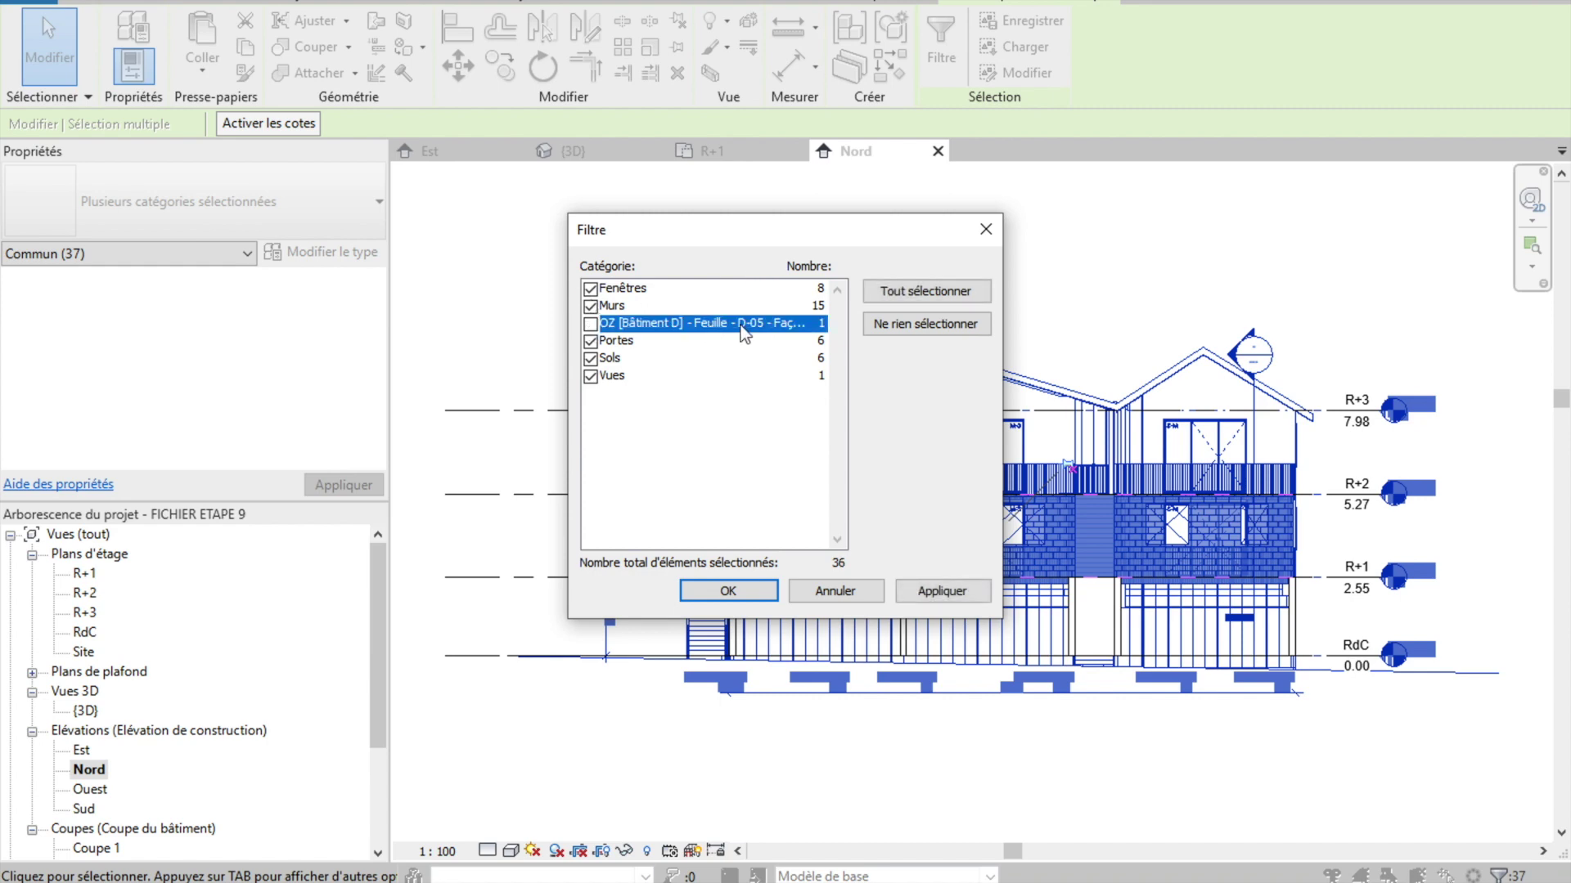
{"action": "left_click", "coordinate": [591, 378]}
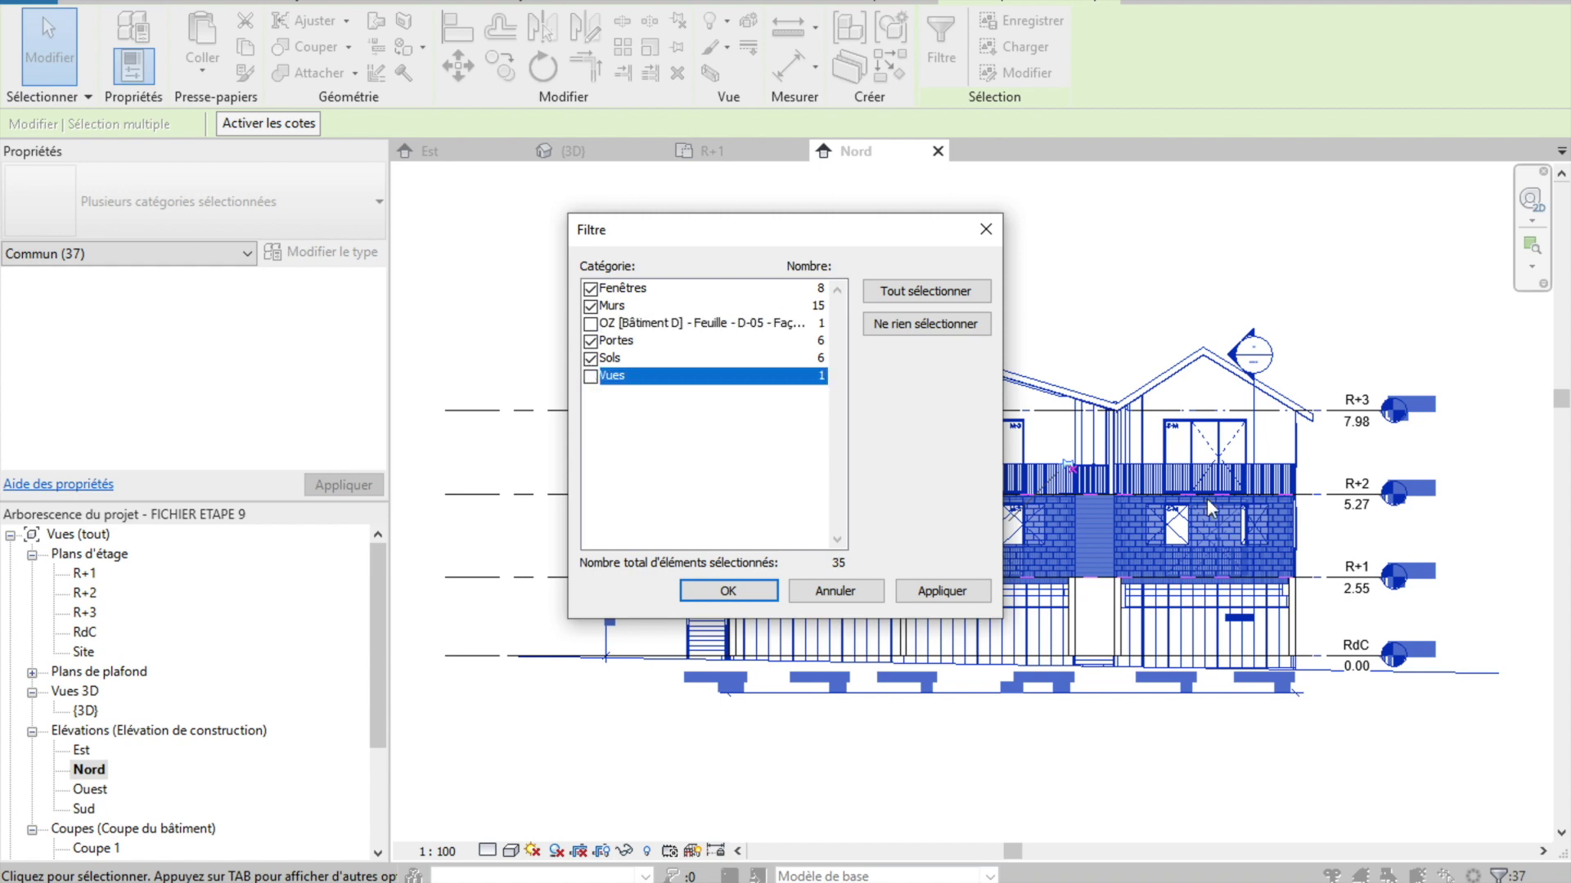
{"action": "left_click", "coordinate": [725, 592]}
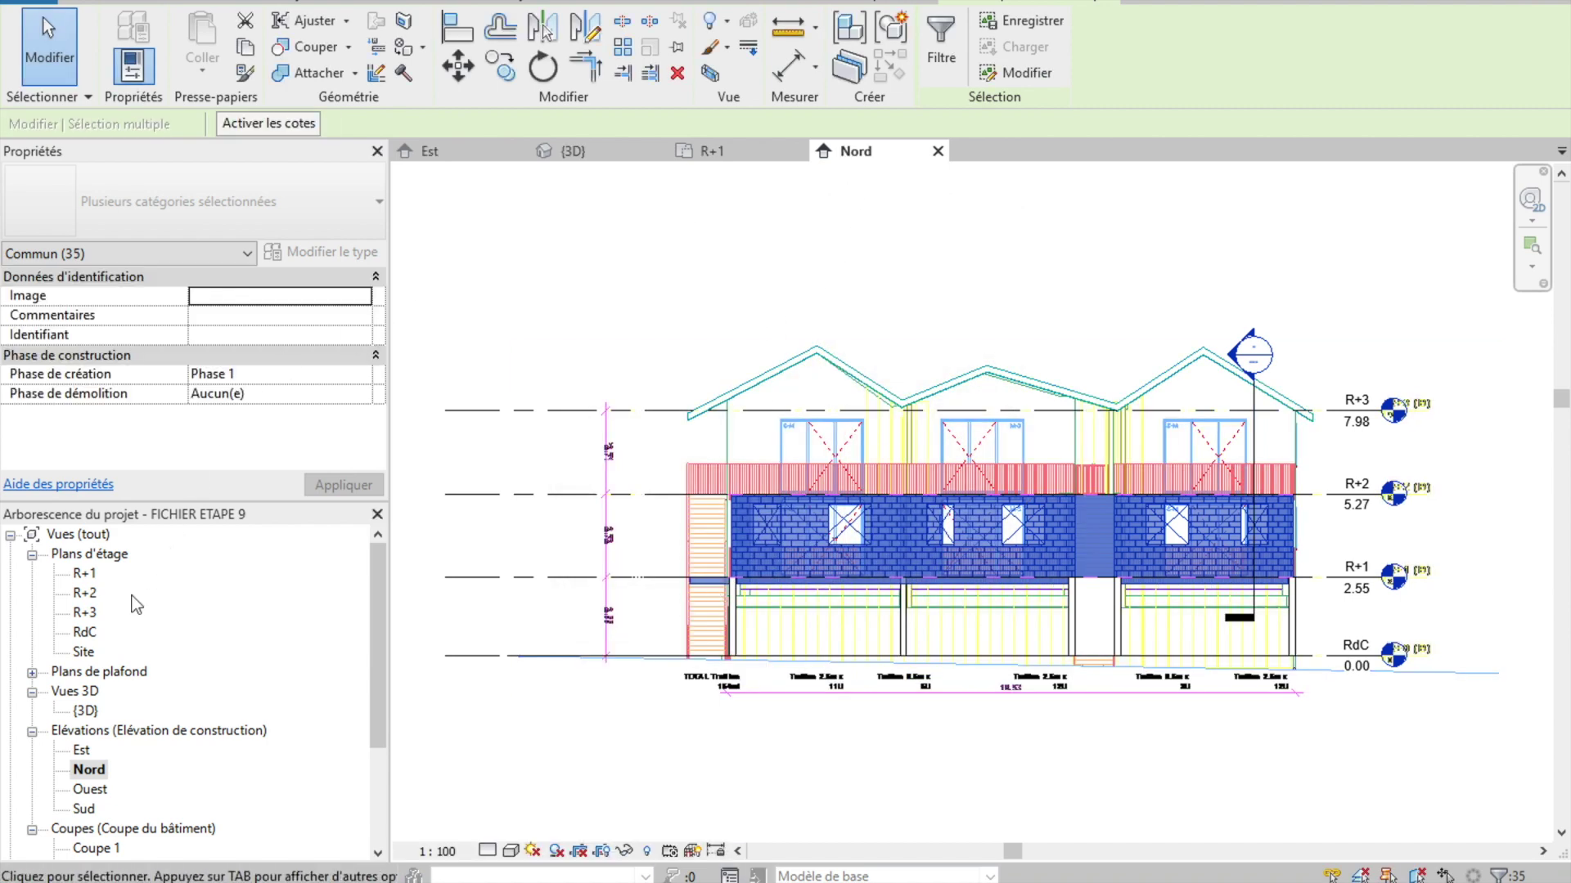
- In the 3D view, copy the selected storey to the clipboard and paste it aligned to level R+2
{"action": "double_click", "coordinate": [85, 711]}
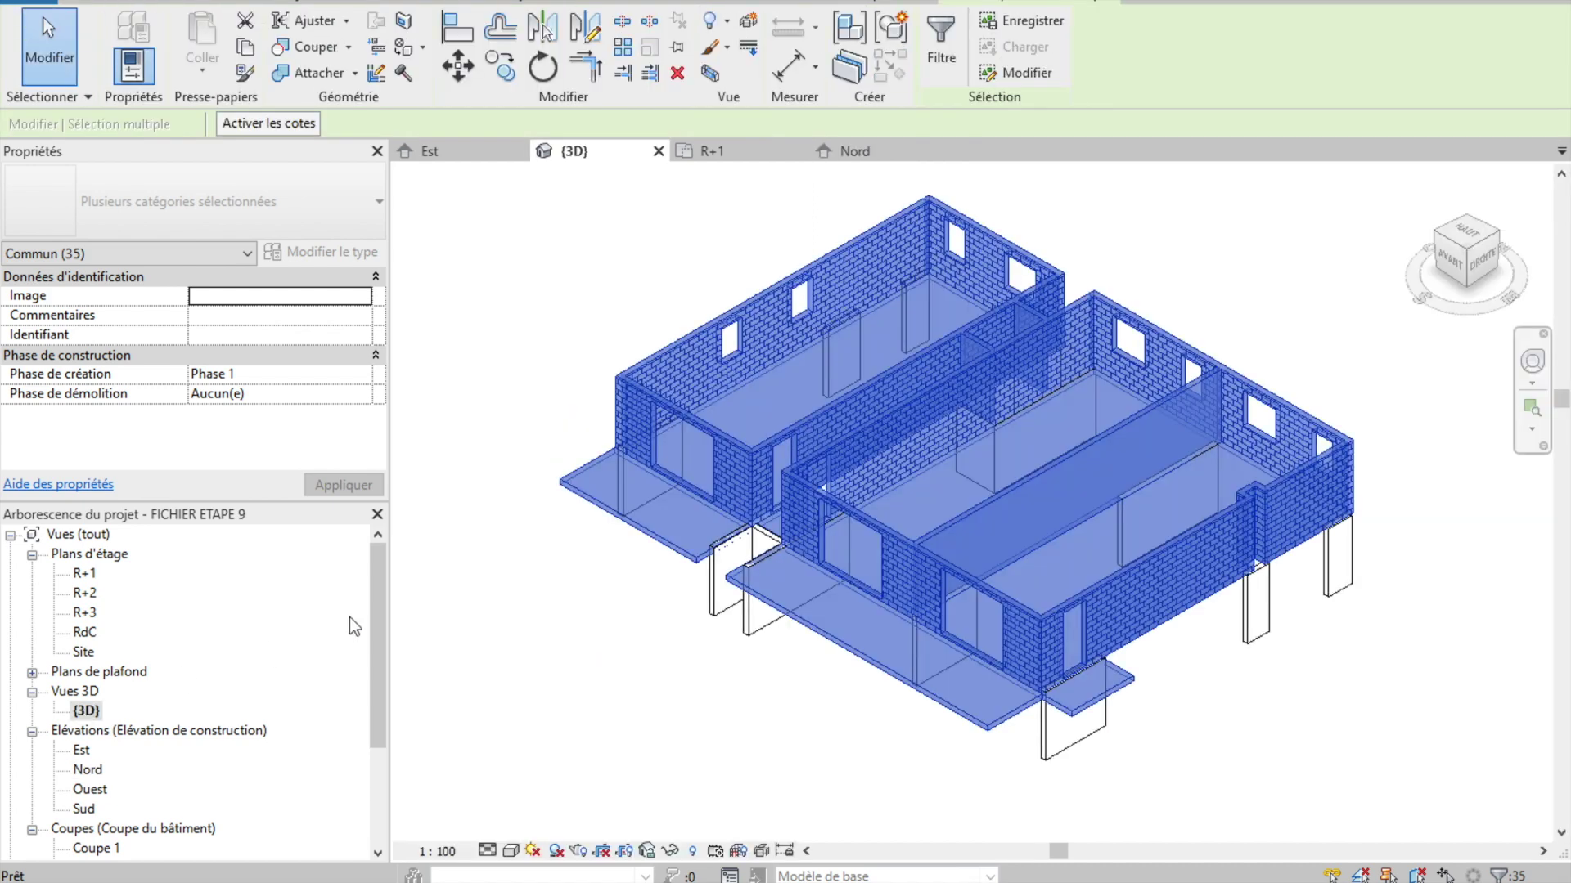
{"action": "left_click", "coordinate": [245, 52]}
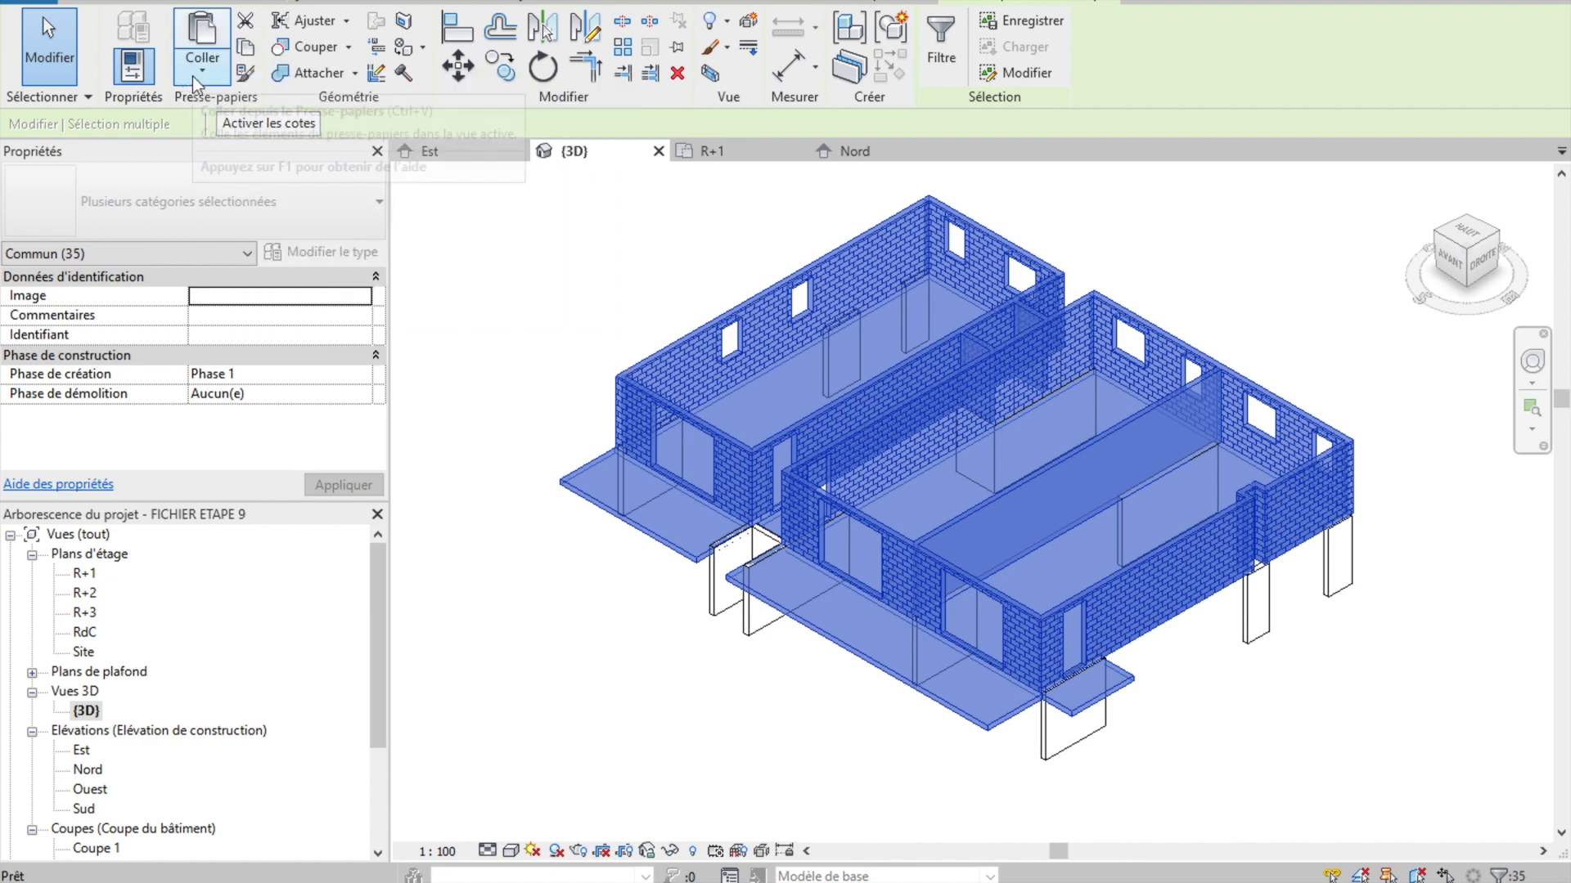
{"action": "left_click", "coordinate": [193, 76]}
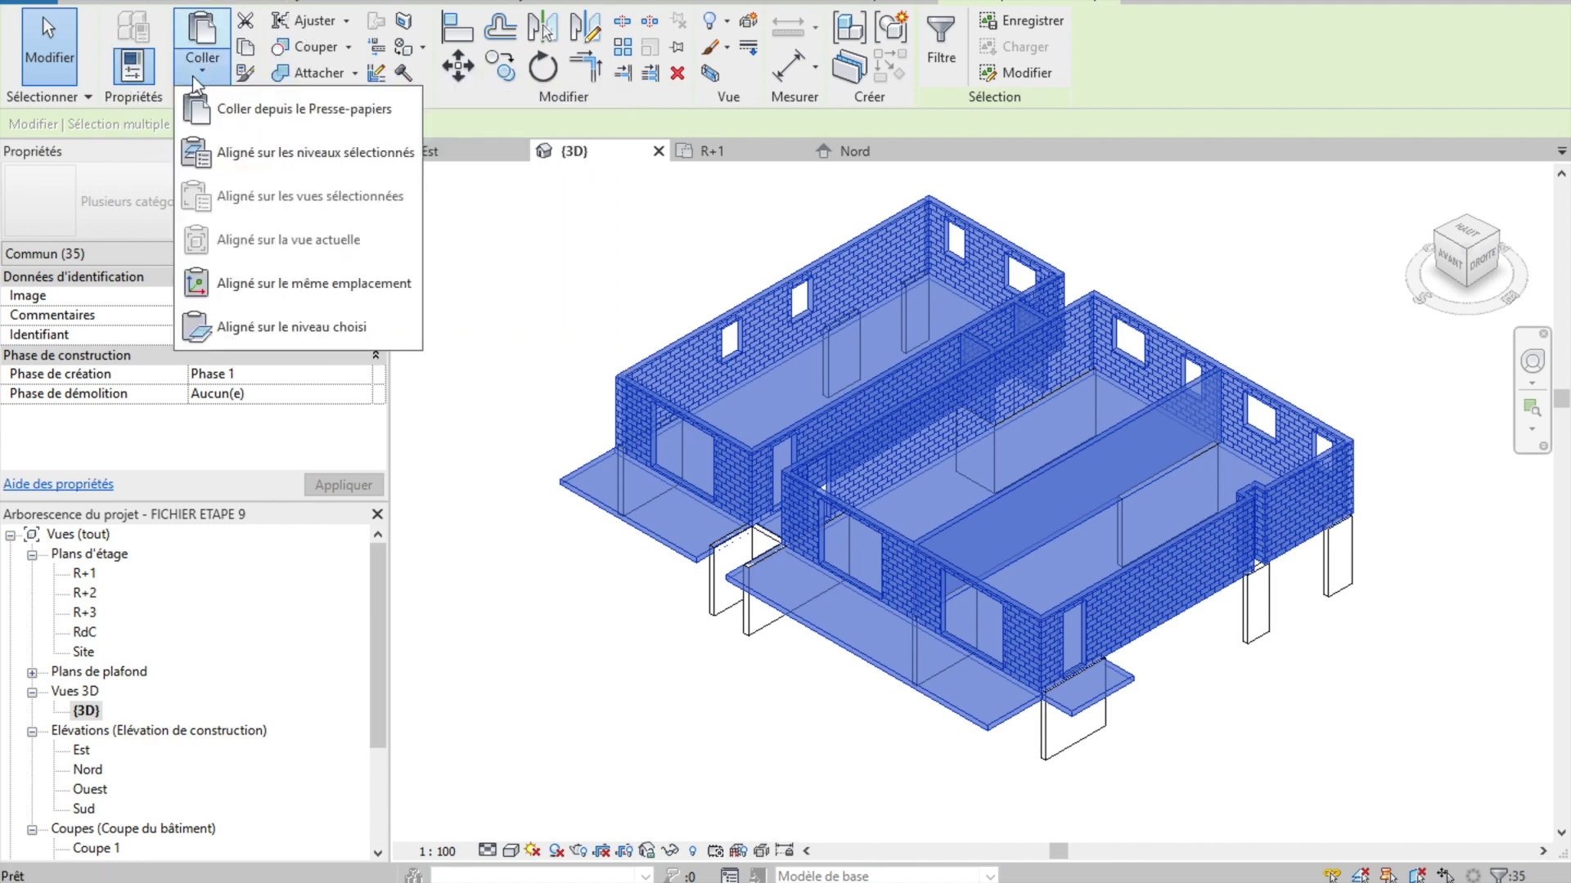
{"action": "left_click", "coordinate": [237, 159]}
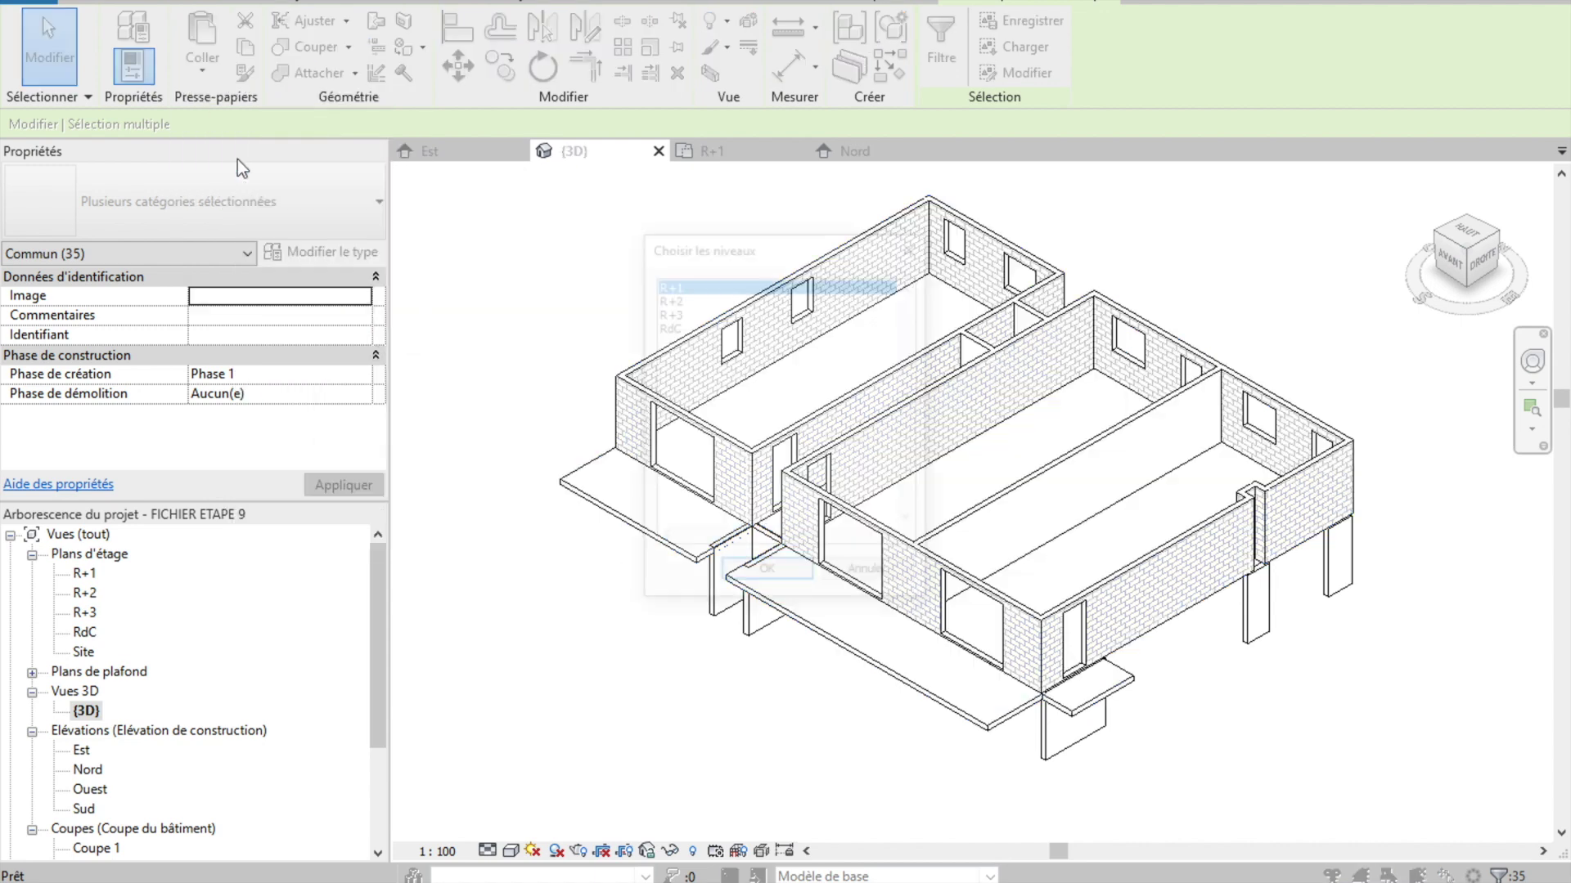
{"action": "left_click", "coordinate": [679, 299]}
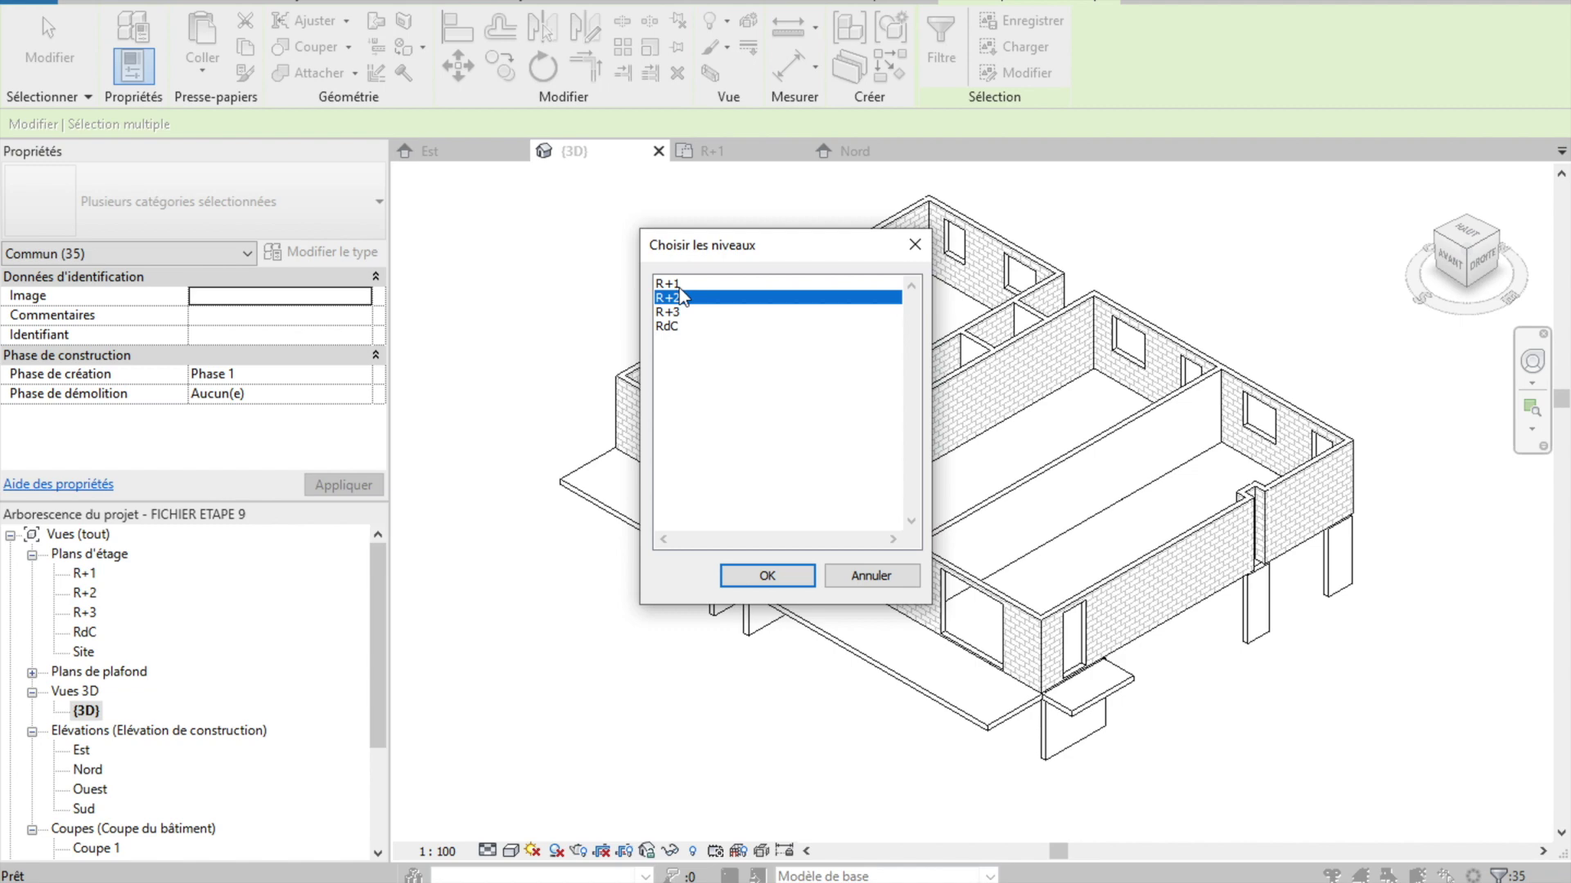
{"action": "left_click", "coordinate": [765, 580]}
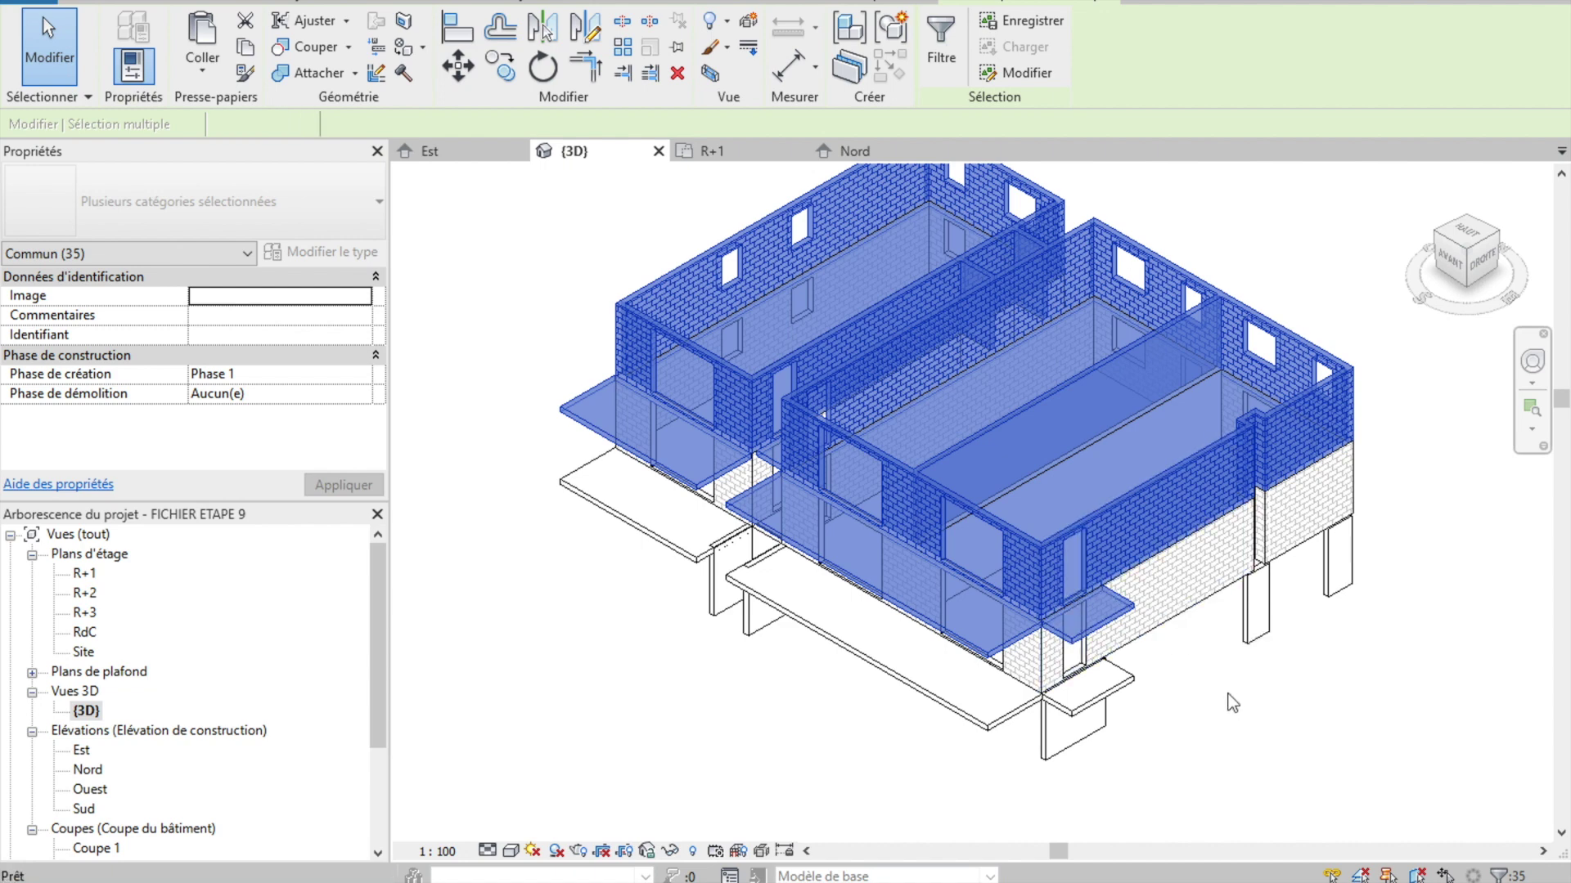
- Clear the storey selection and inspect the level constraints of the pasted front wall and its door opening on R+2
{"action": "key", "text": "Escape"}
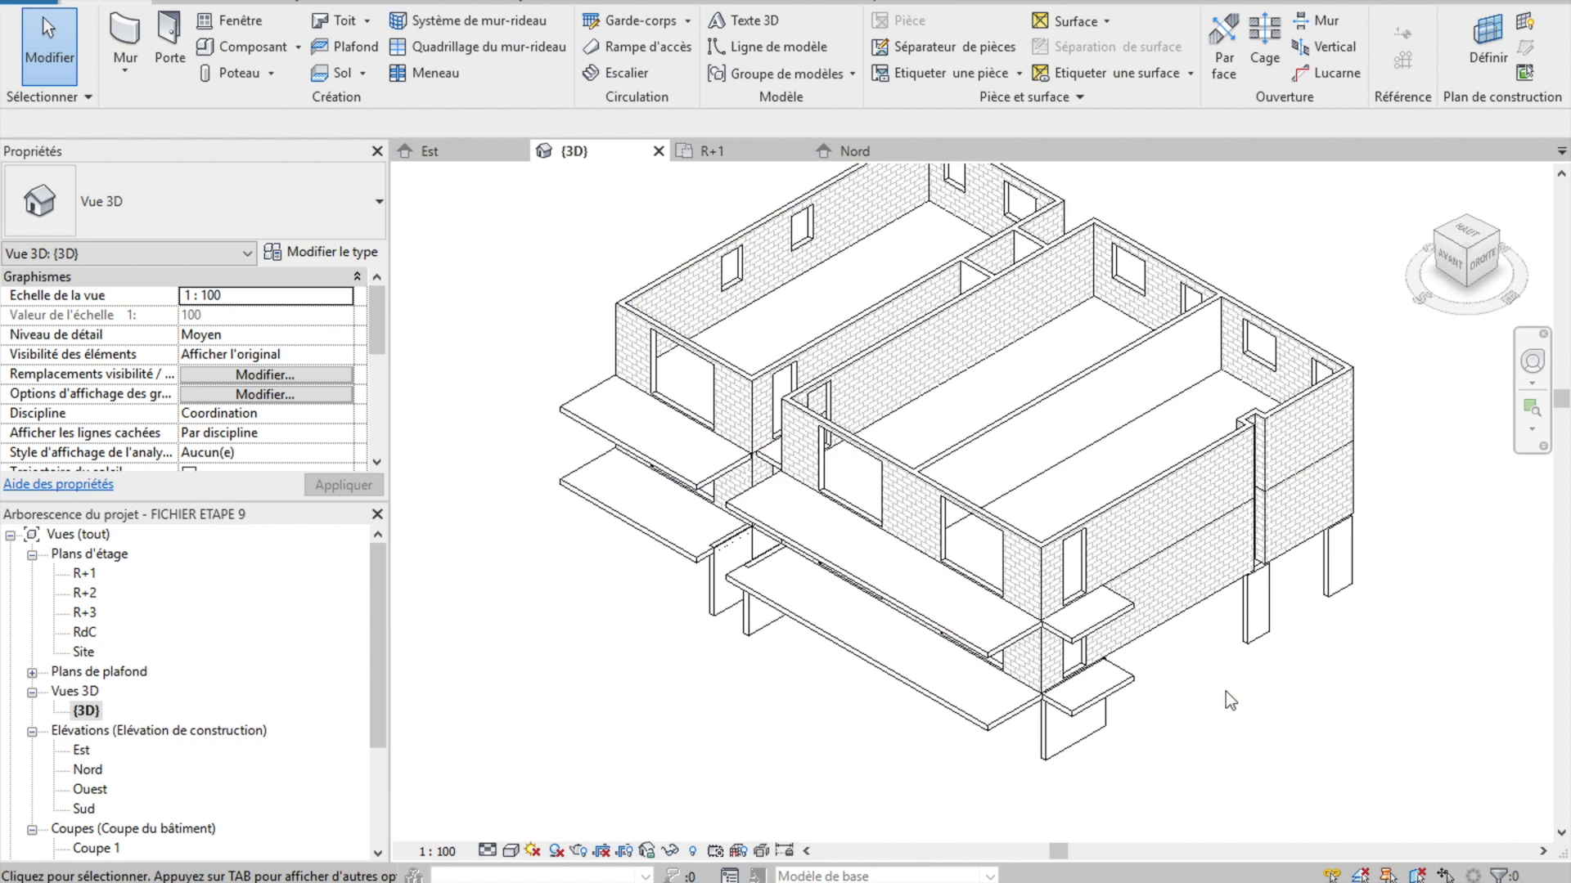
{"action": "left_click", "coordinate": [1009, 564]}
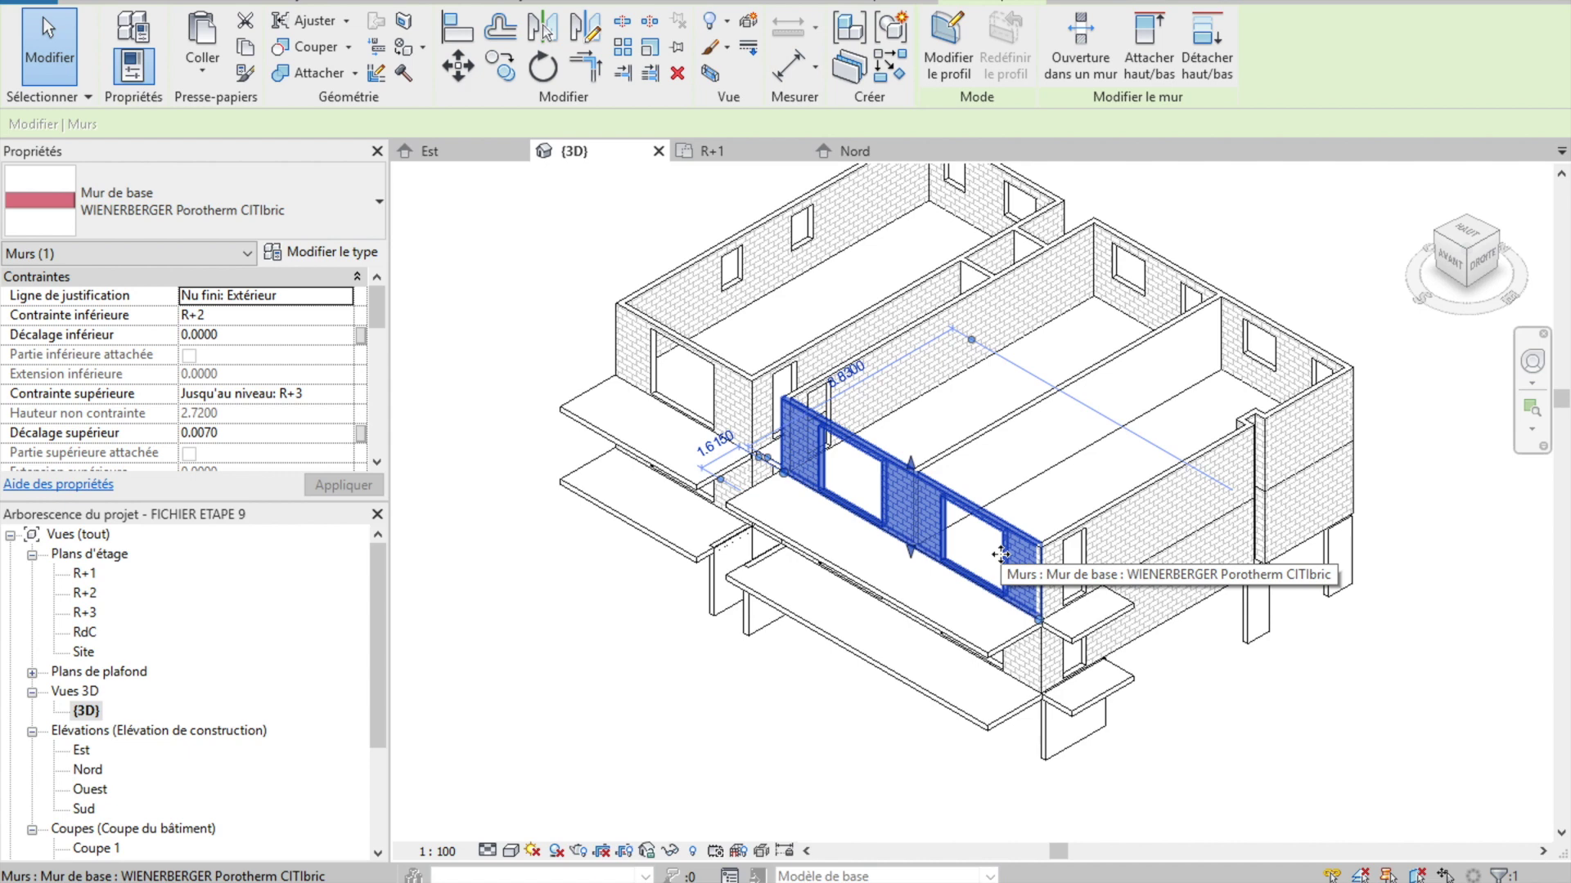
{"action": "left_click", "coordinate": [1003, 556]}
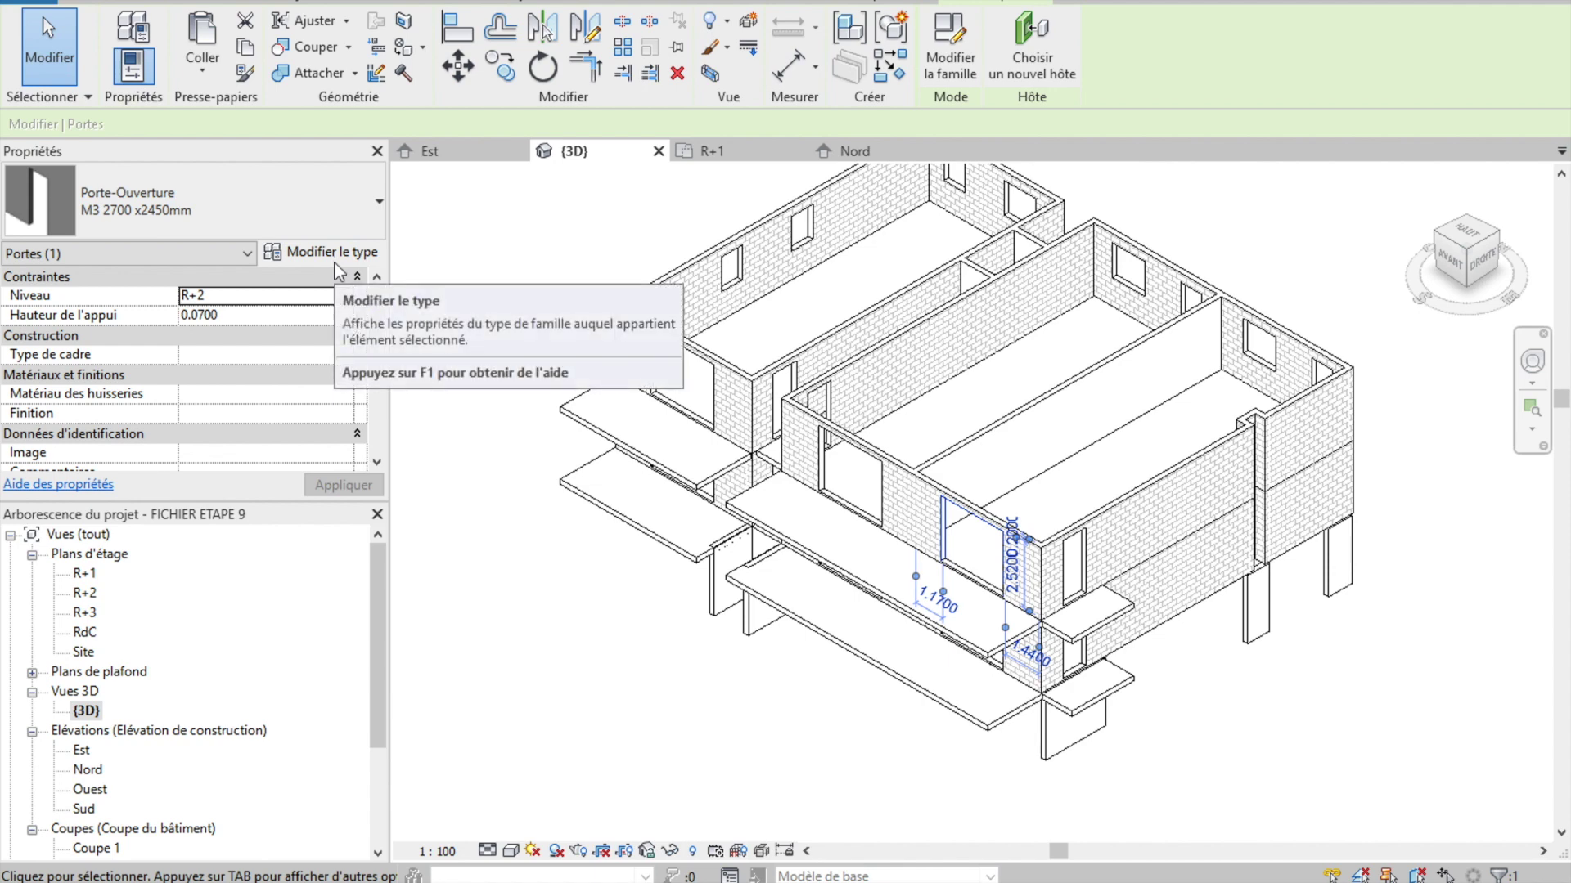
{"action": "key", "text": "Escape"}
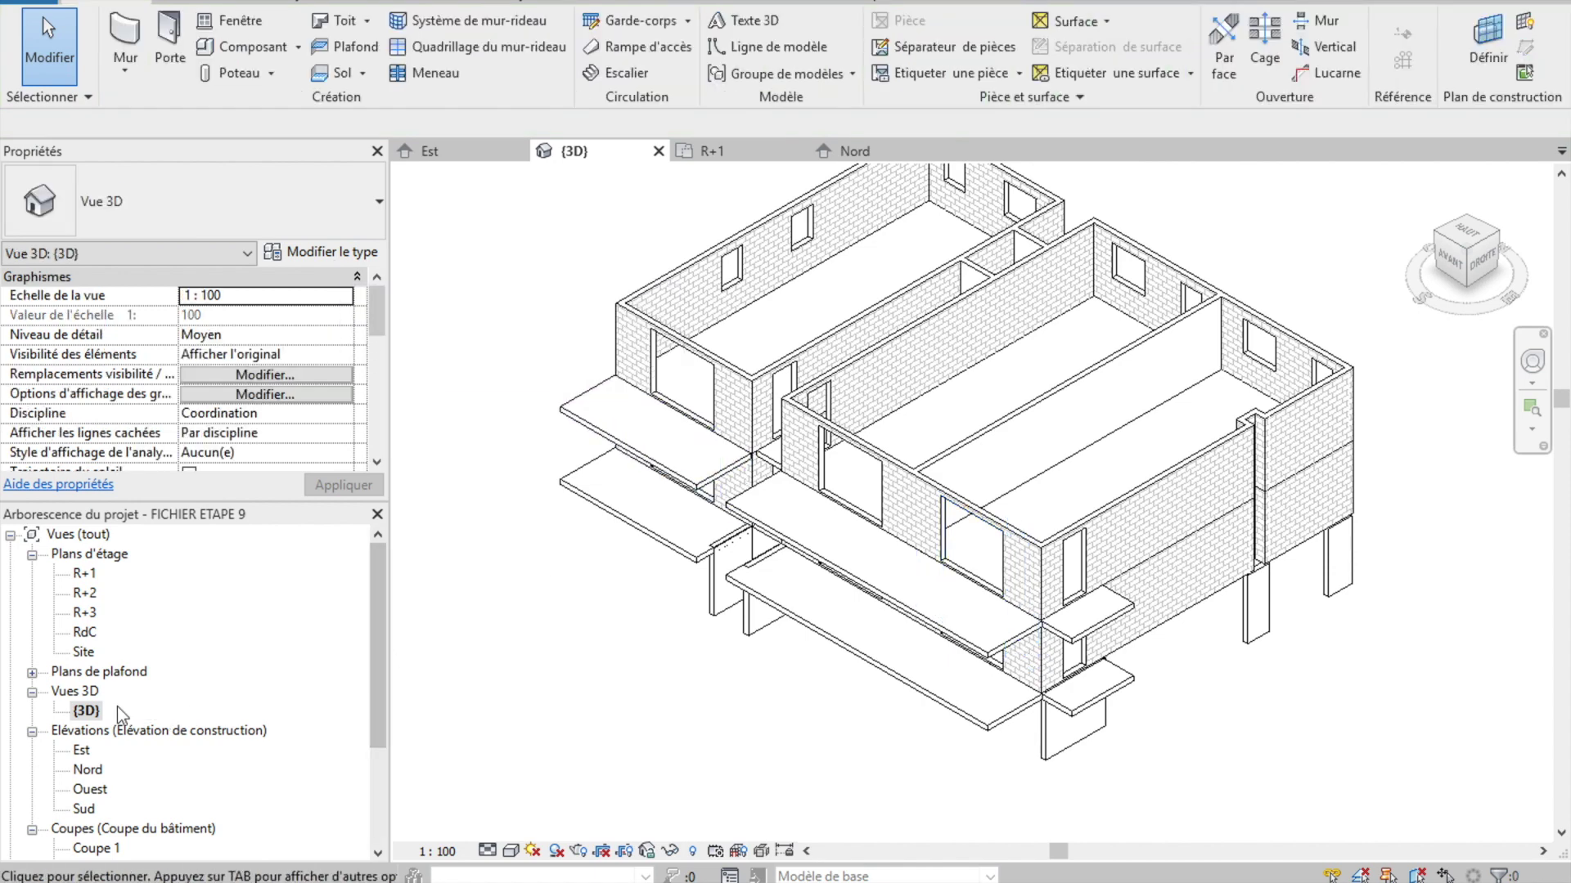
- Open the Est elevation and check the base and top level constraints of the R+2 storey's brick wall
{"action": "double_click", "coordinate": [82, 751]}
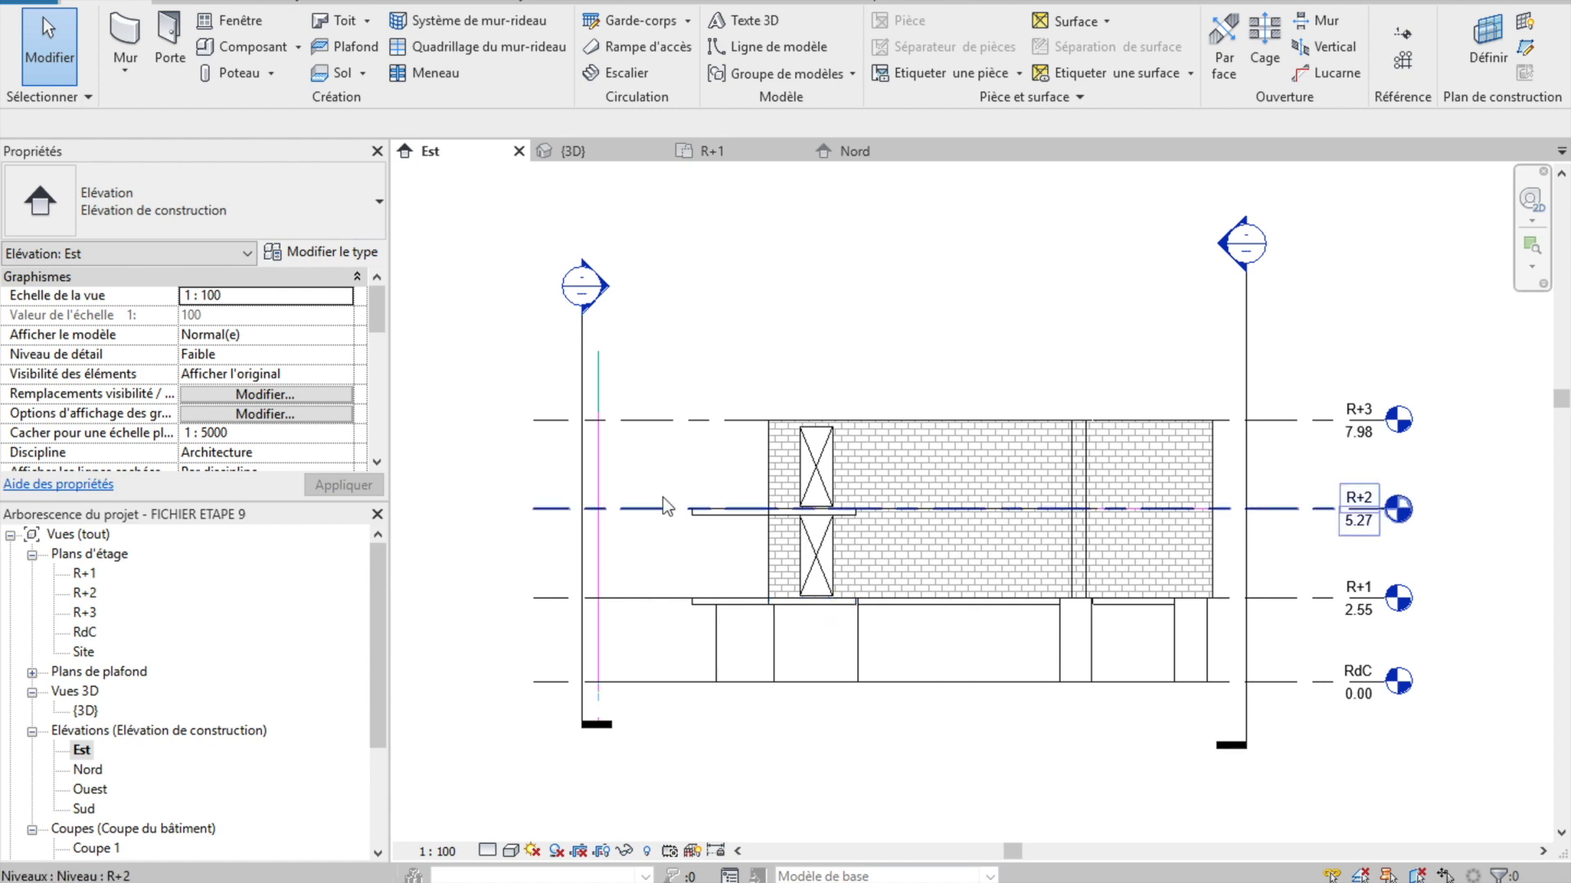
{"action": "left_click", "coordinate": [770, 478]}
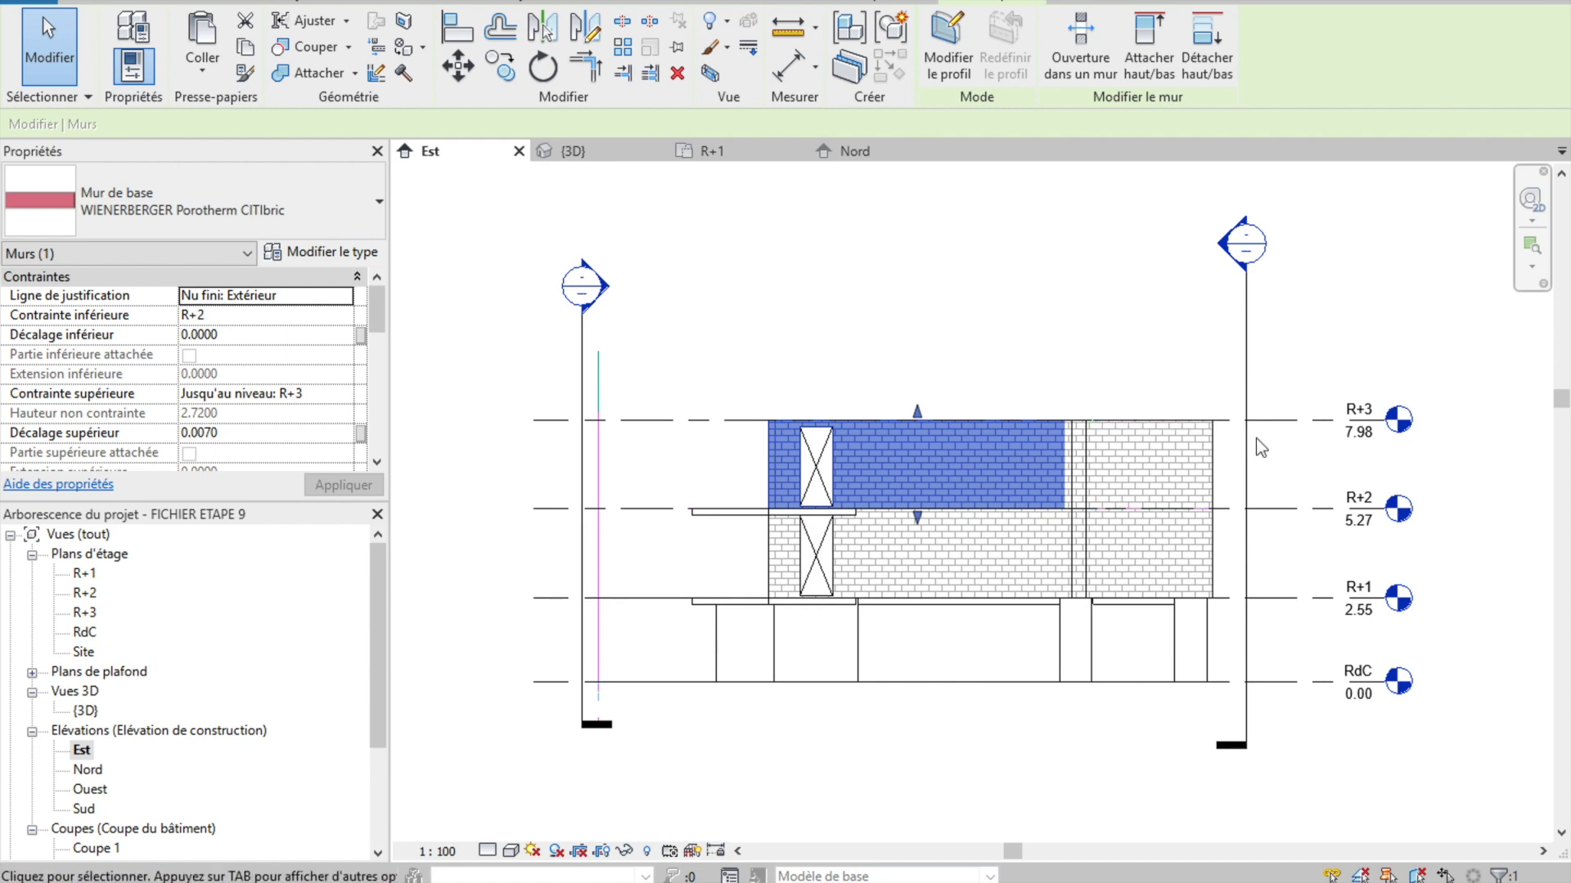
{"action": "key", "text": "Escape"}
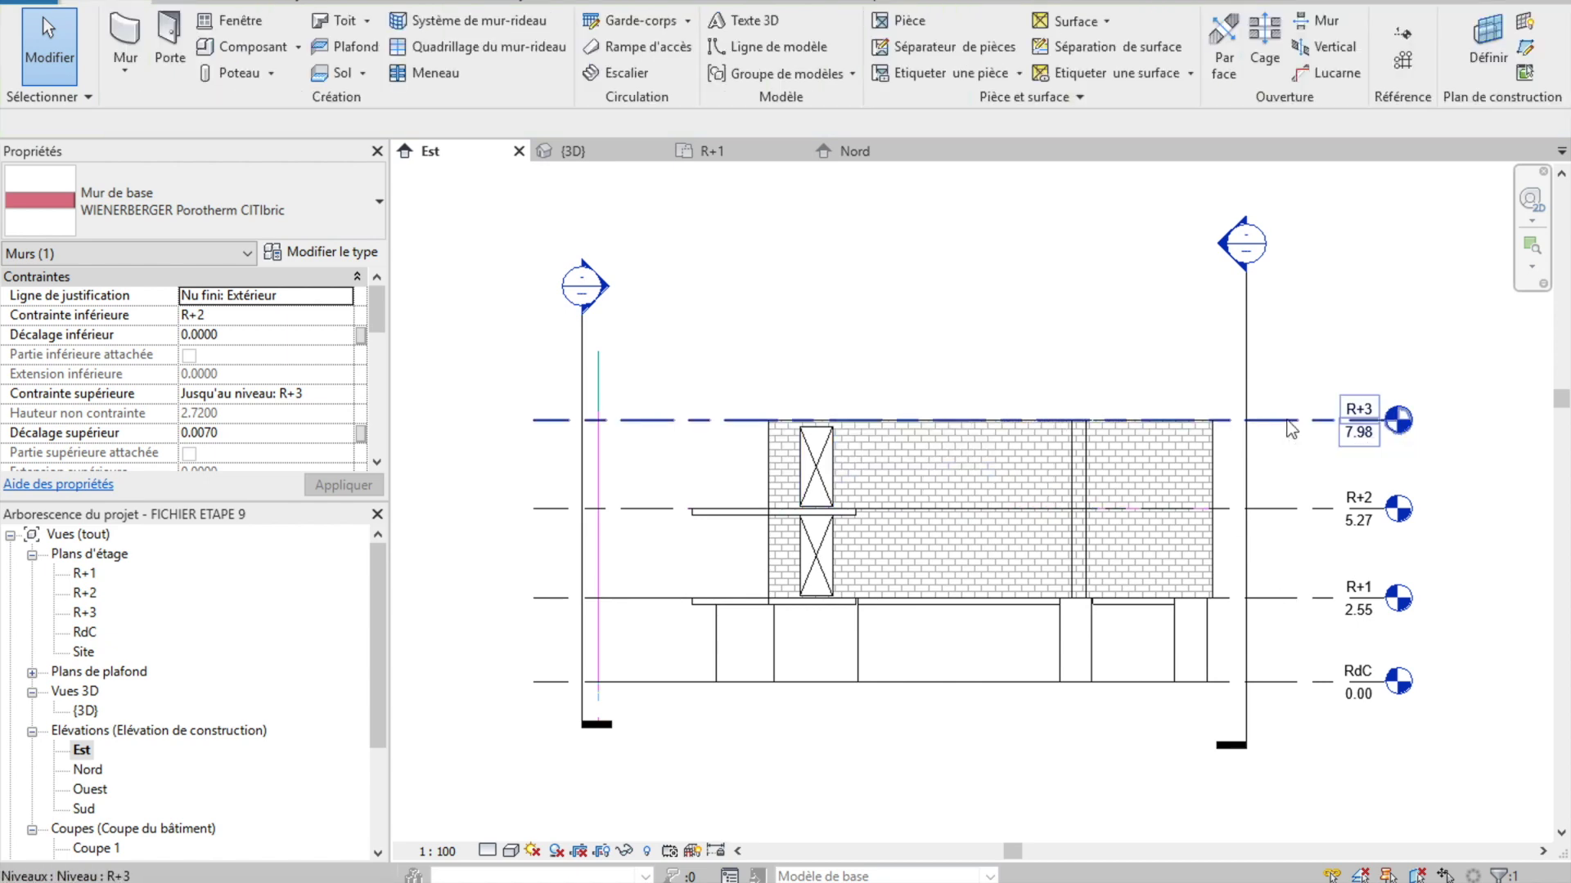
- Test the walls' link to level R+3 by raising the level to about 9.19, and undo the move
{"action": "left_click", "coordinate": [1287, 419]}
{"action": "left_click_drag", "start_coordinate": [1287, 419], "coordinate": [1286, 380]}
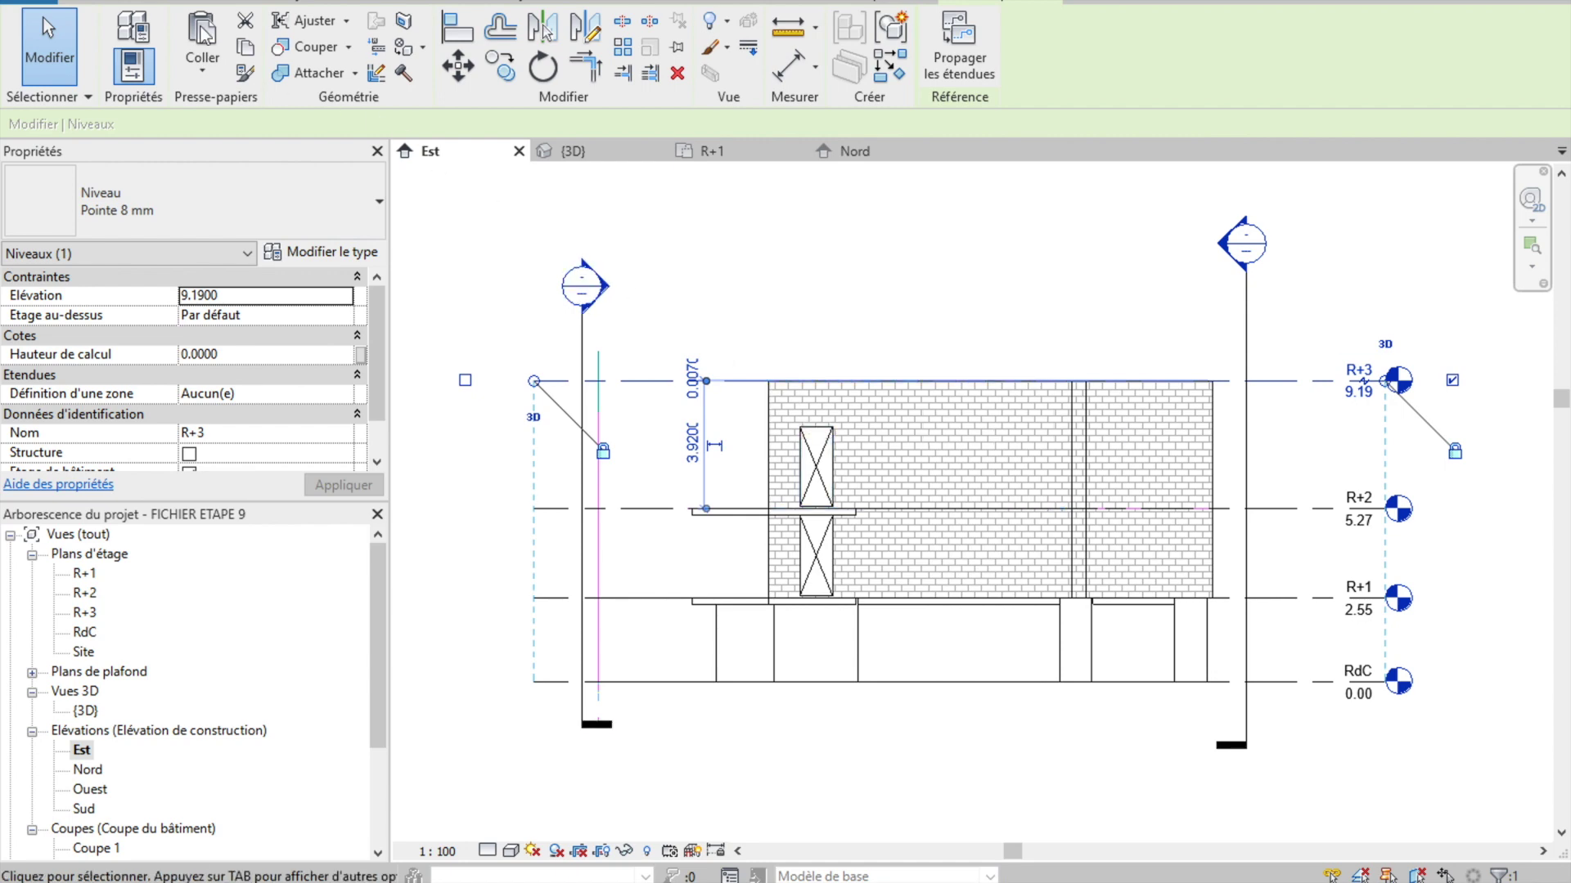
{"action": "key", "text": "ctrl+z"}
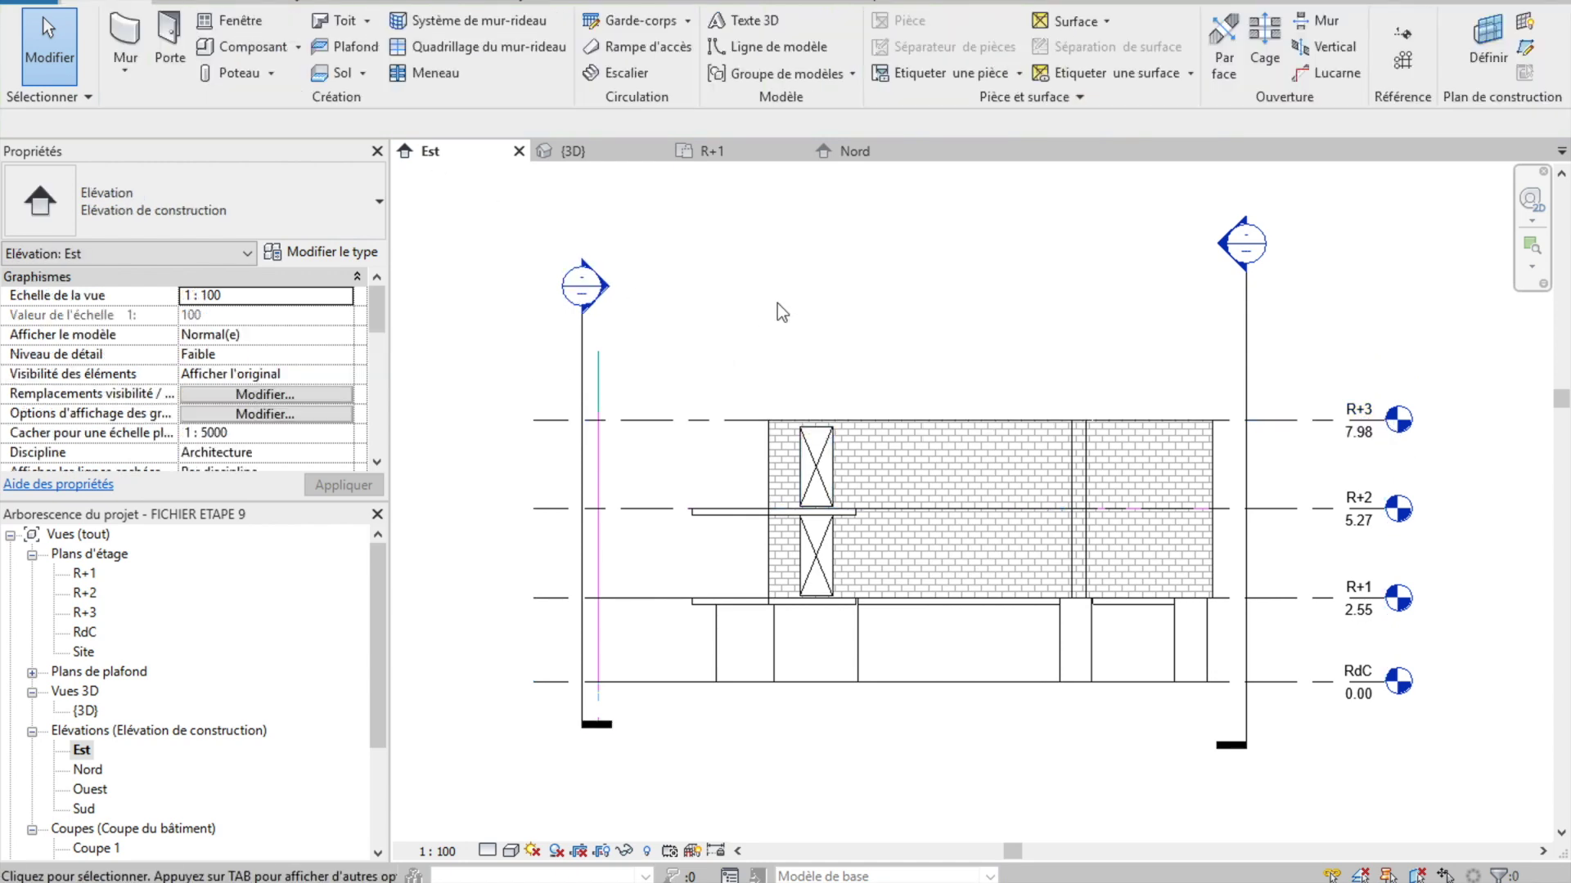